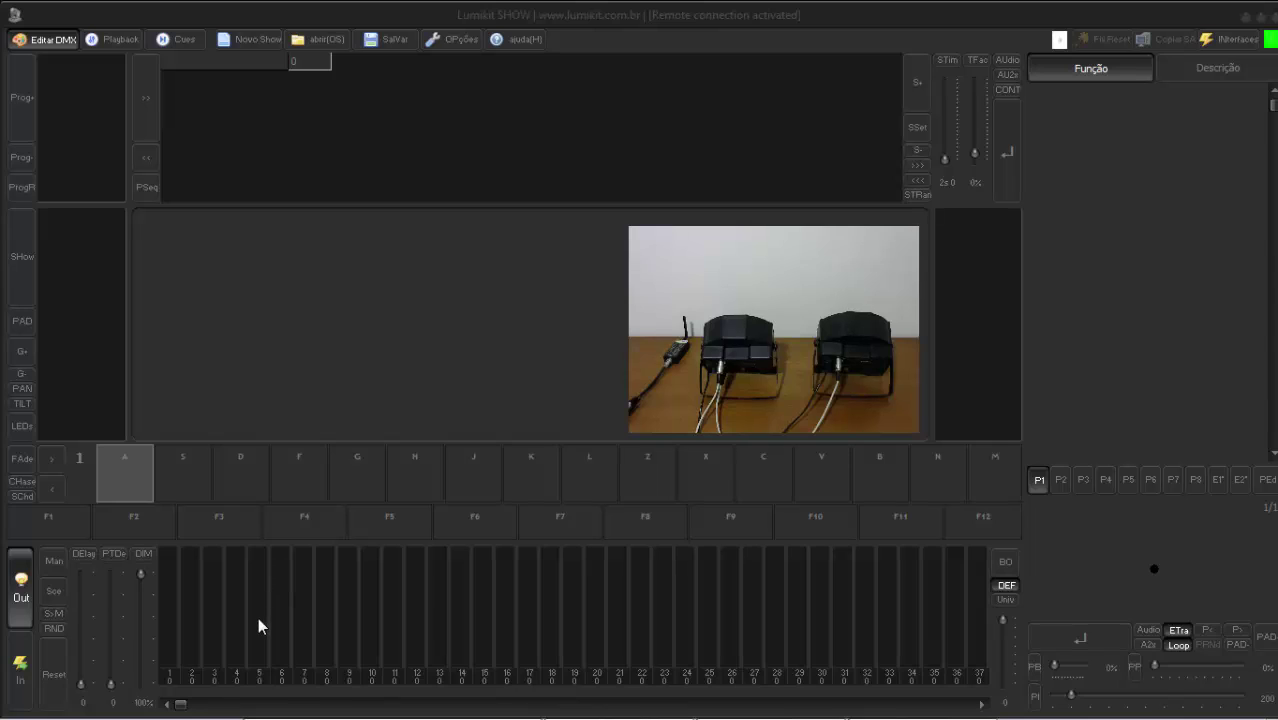
Step: Raise DMX channel 4 to 255 and channel 5 to about 28 for the first fixture
{"action": "left_click", "coordinate": [238, 664]}
{"action": "left_click_drag", "start_coordinate": [238, 616], "coordinate": [237, 550]}
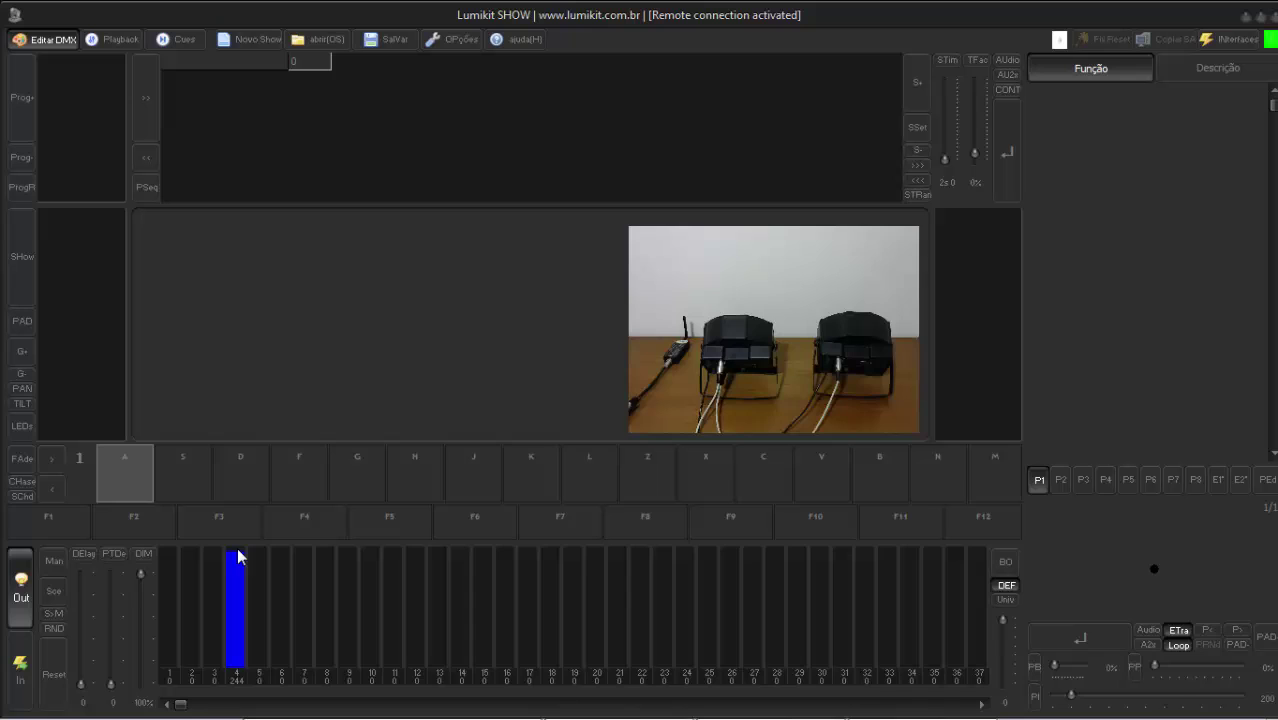
{"action": "left_click", "coordinate": [258, 660]}
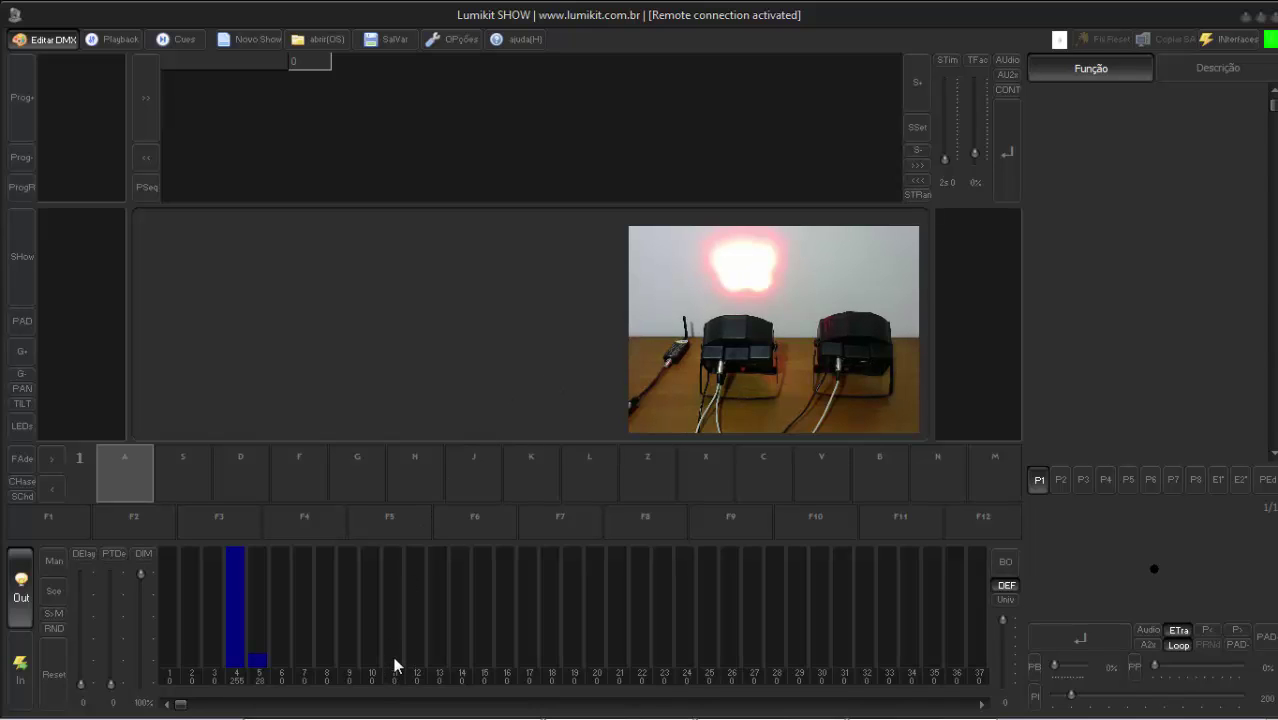
Step: Raise DMX channel 14 to 255 and channel 15 to 24 for the second fixture
{"action": "left_click", "coordinate": [459, 656]}
{"action": "left_click_drag", "start_coordinate": [460, 656], "coordinate": [457, 543]}
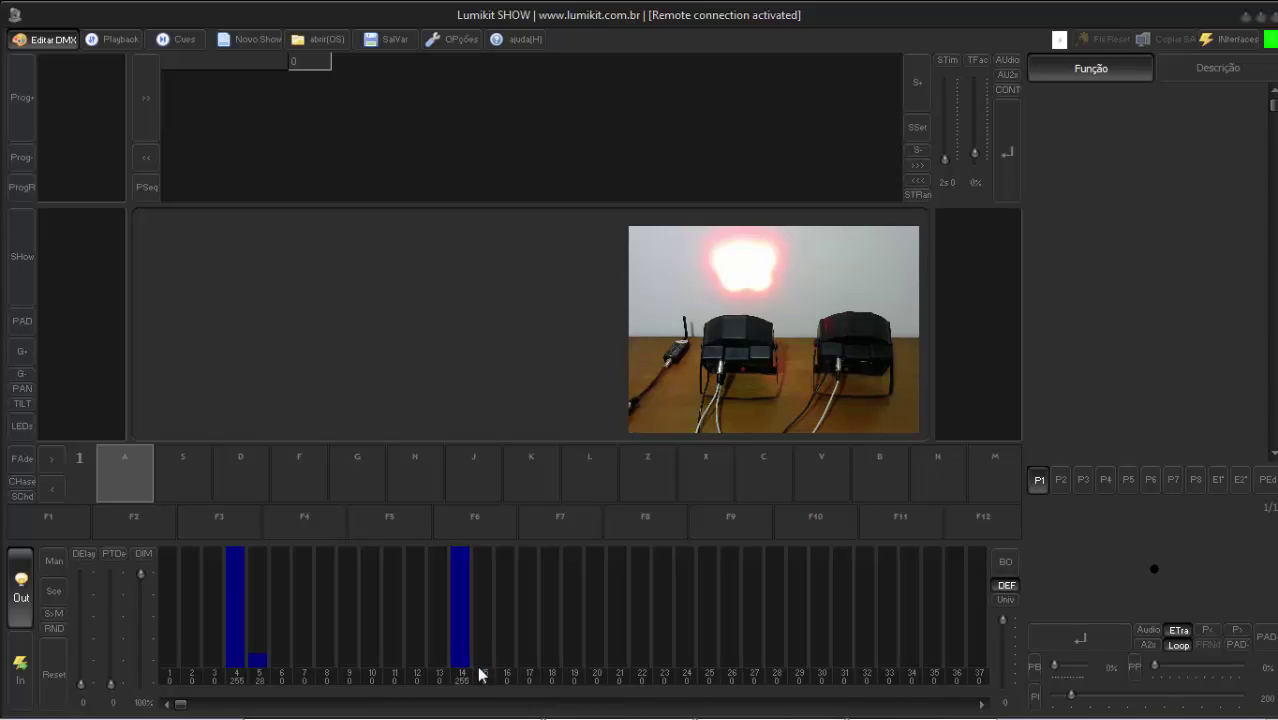
{"action": "left_click_drag", "start_coordinate": [481, 674], "coordinate": [483, 663]}
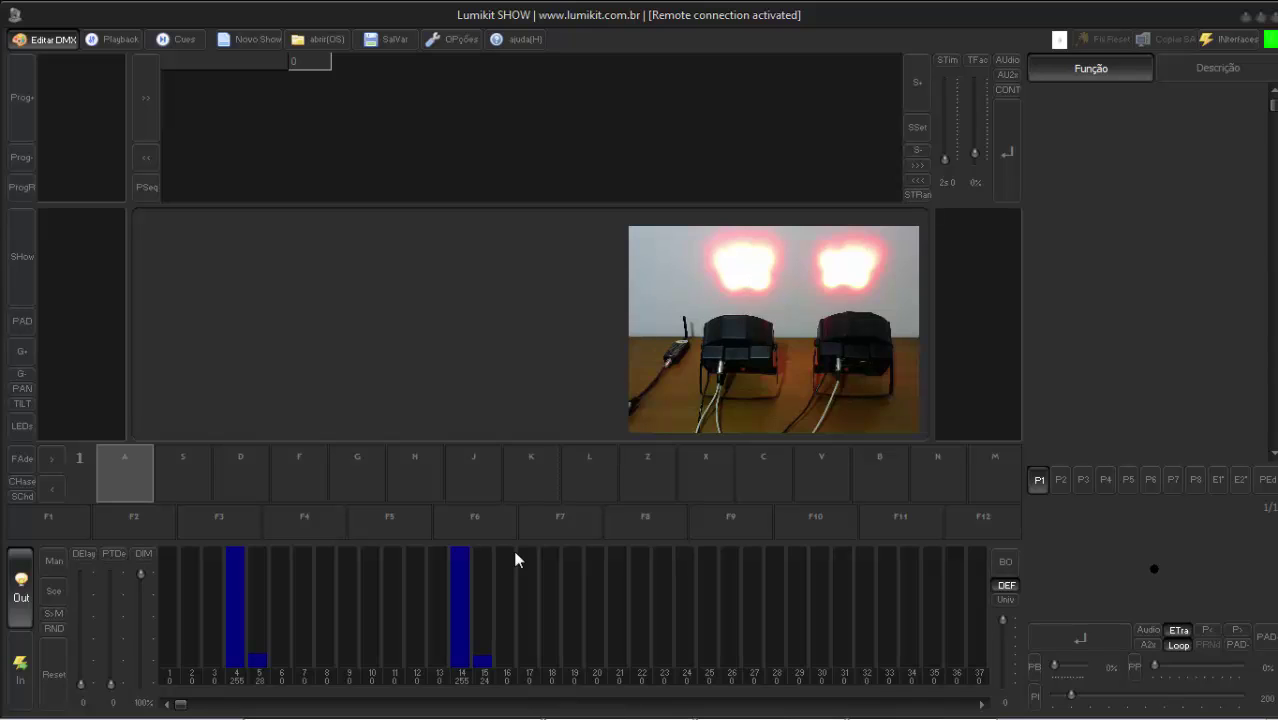
Step: Reset DMX channel 15 to 0 and raise channel 17 to 26
{"action": "left_click", "coordinate": [488, 683]}
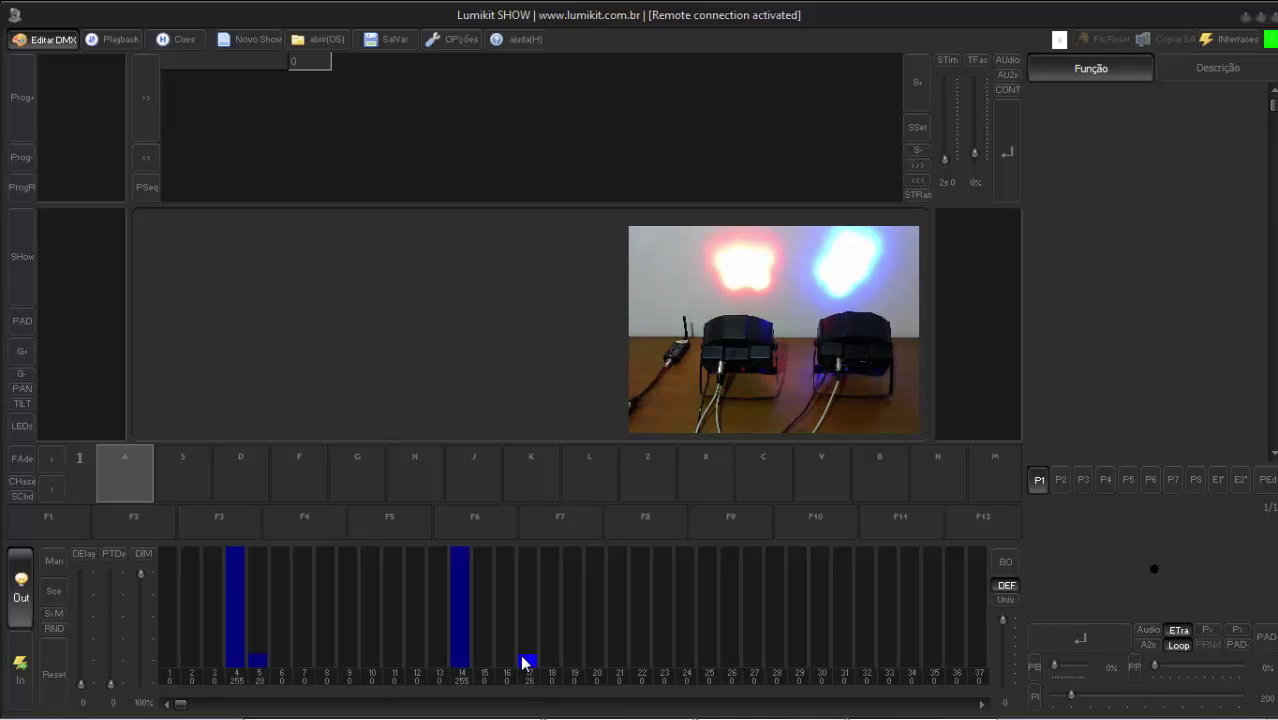
{"action": "left_click", "coordinate": [520, 655]}
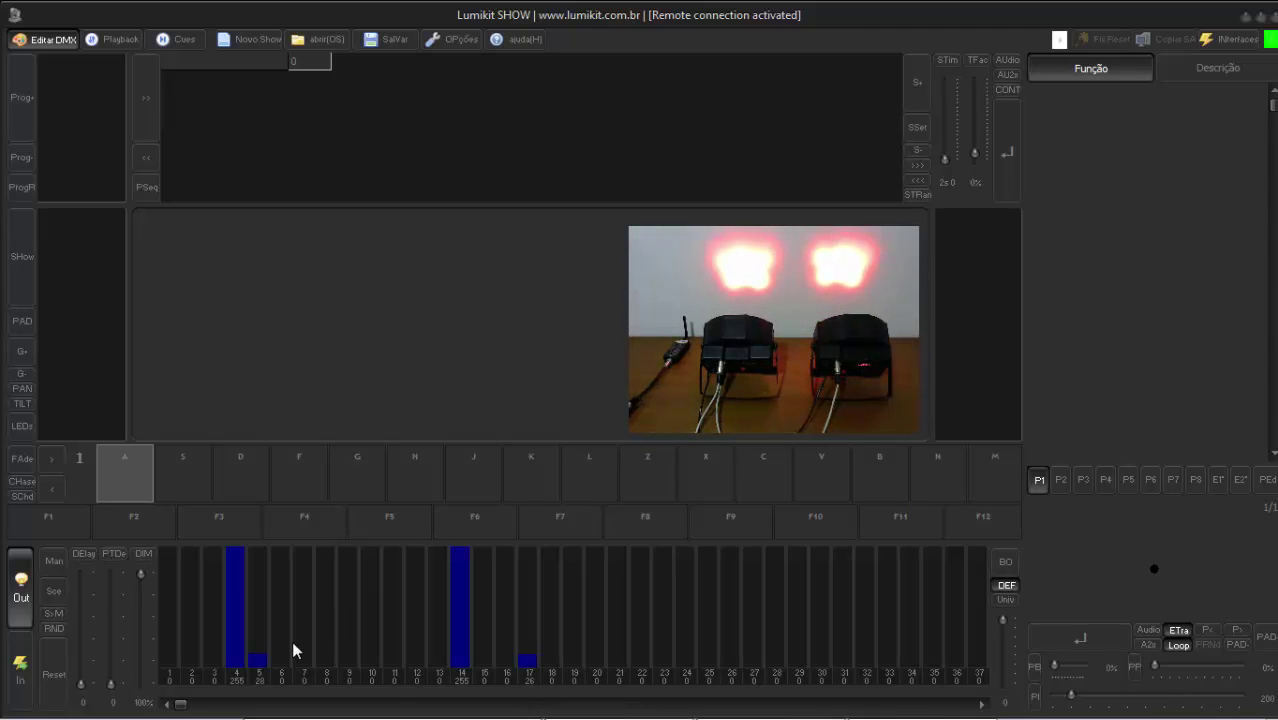
Step: Reset DMX channels 14 and 17 to 0 and raise channels 6 and 7 to 24
{"action": "left_click", "coordinate": [460, 683]}
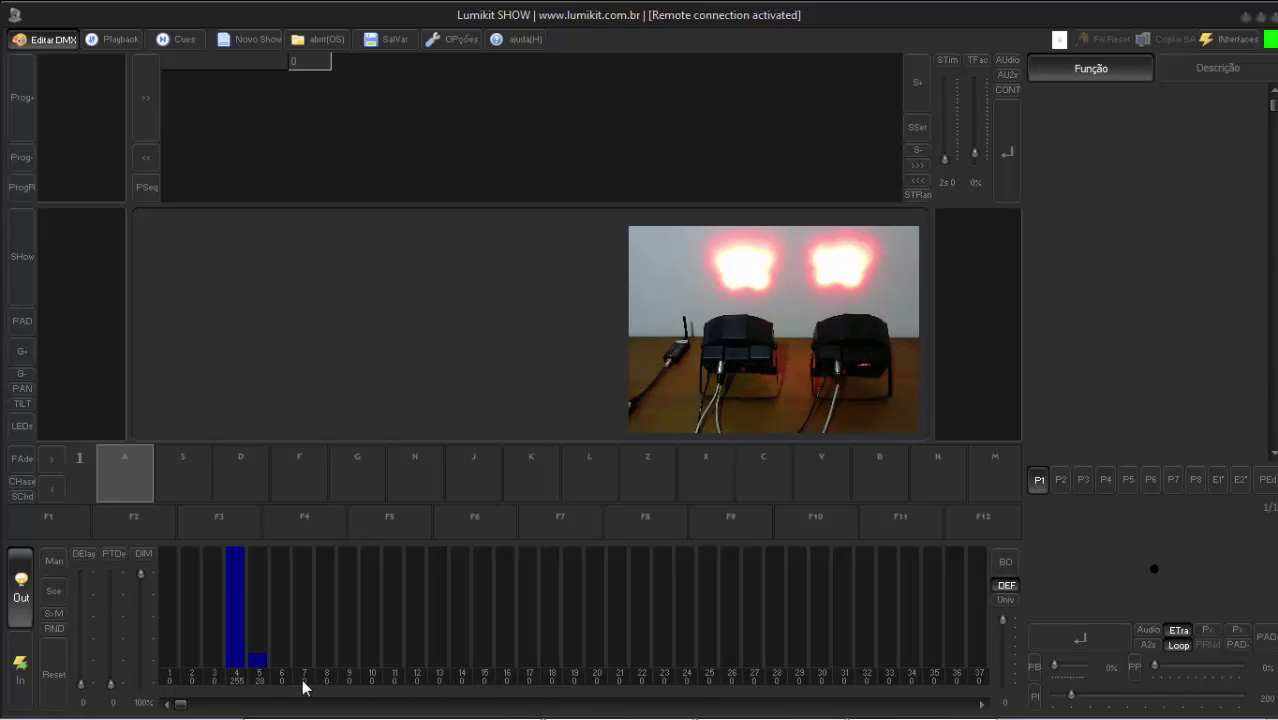
{"action": "left_click", "coordinate": [258, 666]}
{"action": "left_click", "coordinate": [282, 657]}
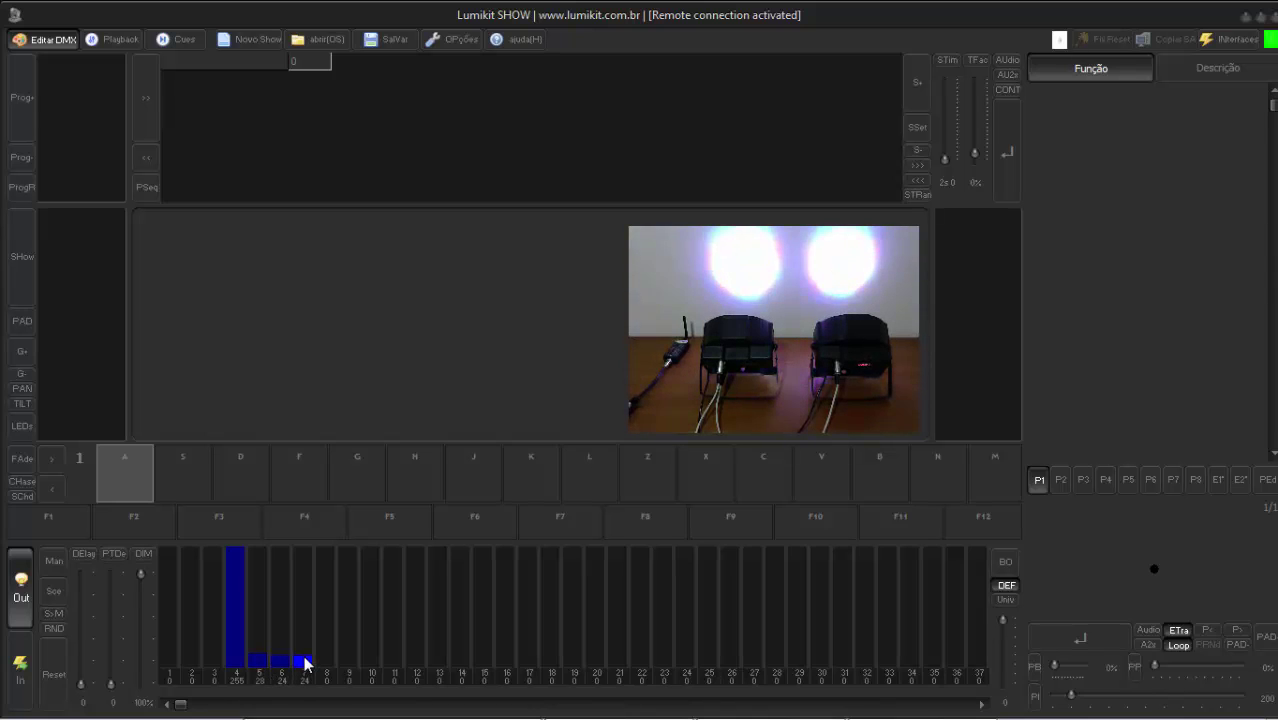
Step: Reset DMX channels 6 and 7 to 0 and raise only channel 6 to 30
{"action": "left_click", "coordinate": [289, 684]}
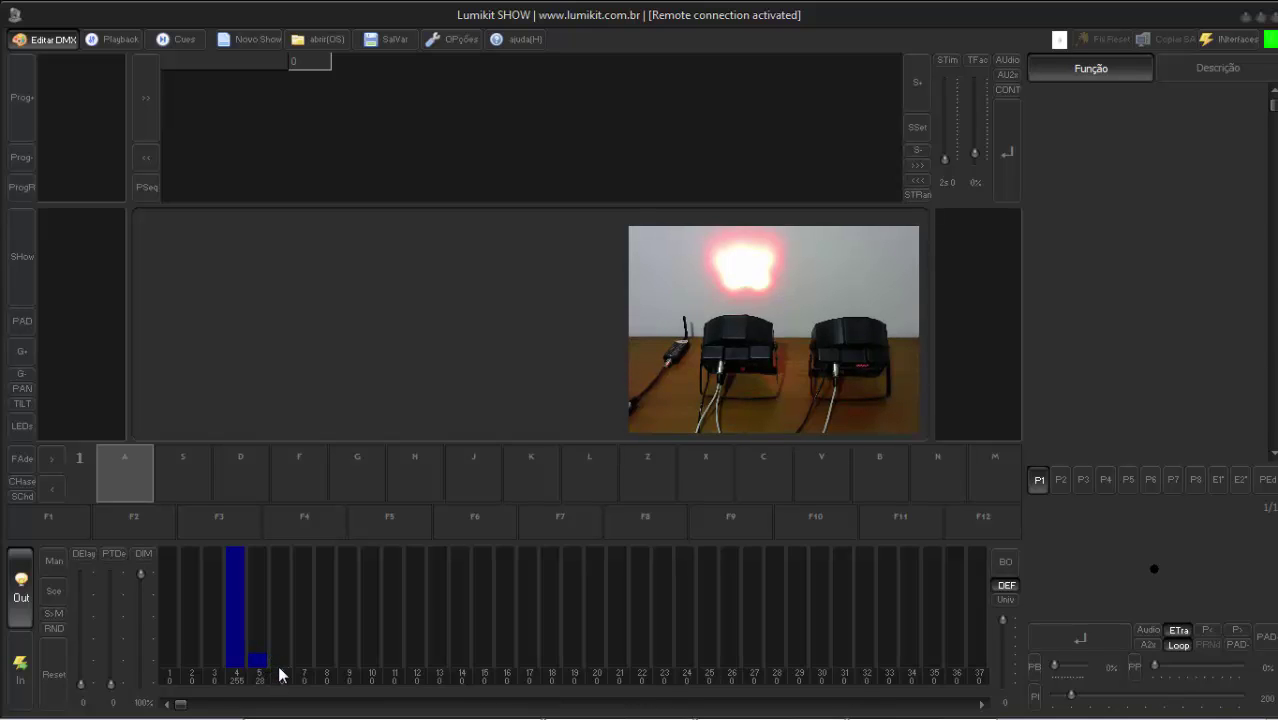
{"action": "left_click_drag", "start_coordinate": [281, 678], "coordinate": [278, 651]}
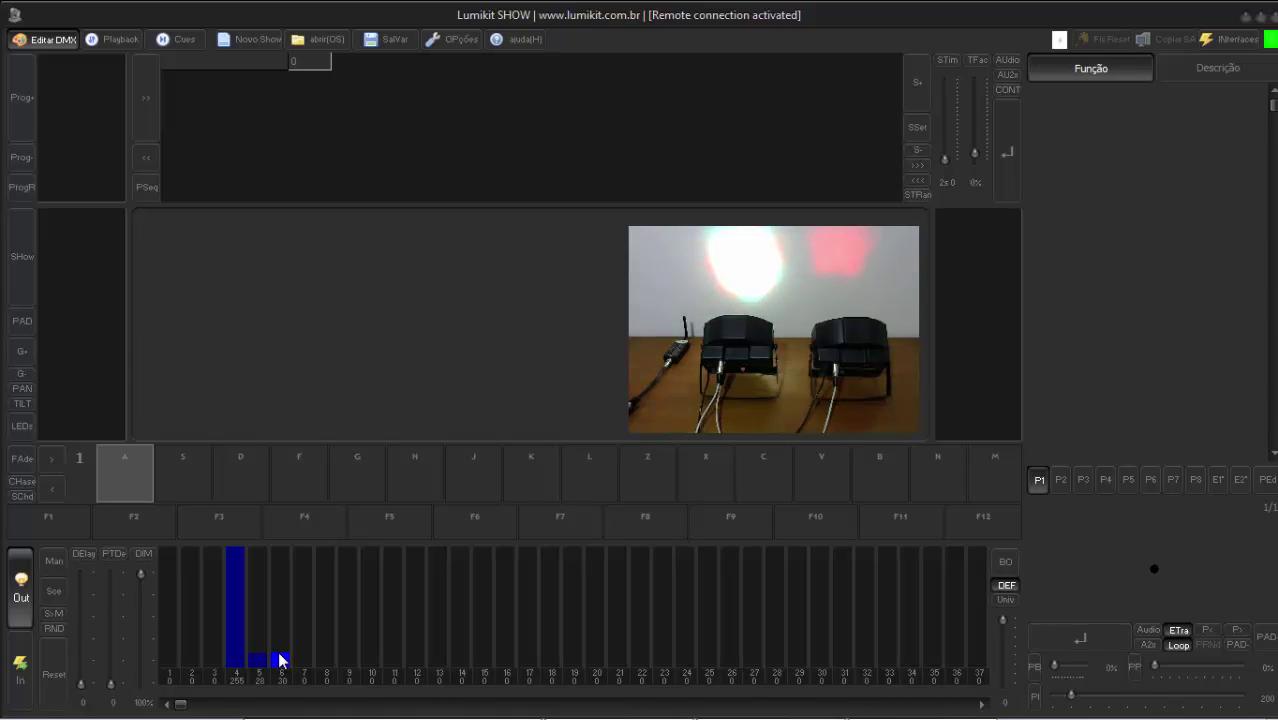
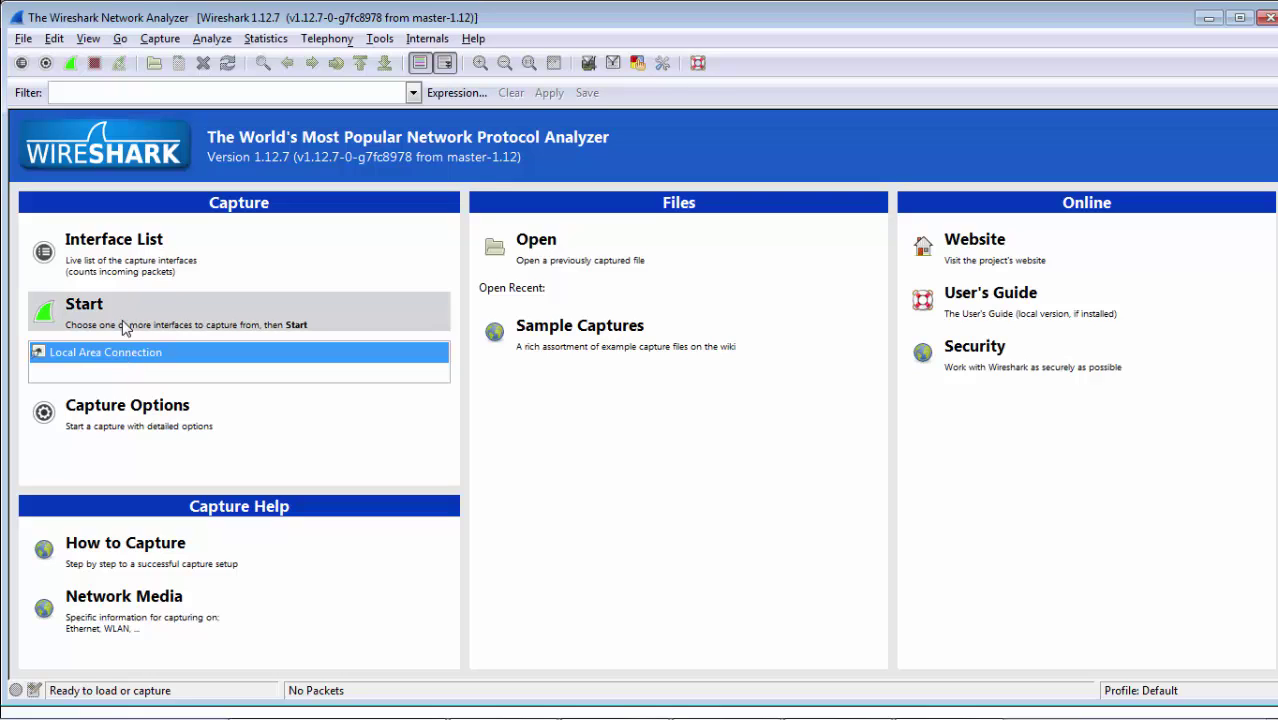
Step: Capture traffic on Local Area Connection in a maximized Wireshark window, stop the capture and select Art-Net packet 21
{"action": "left_click", "coordinate": [118, 326]}
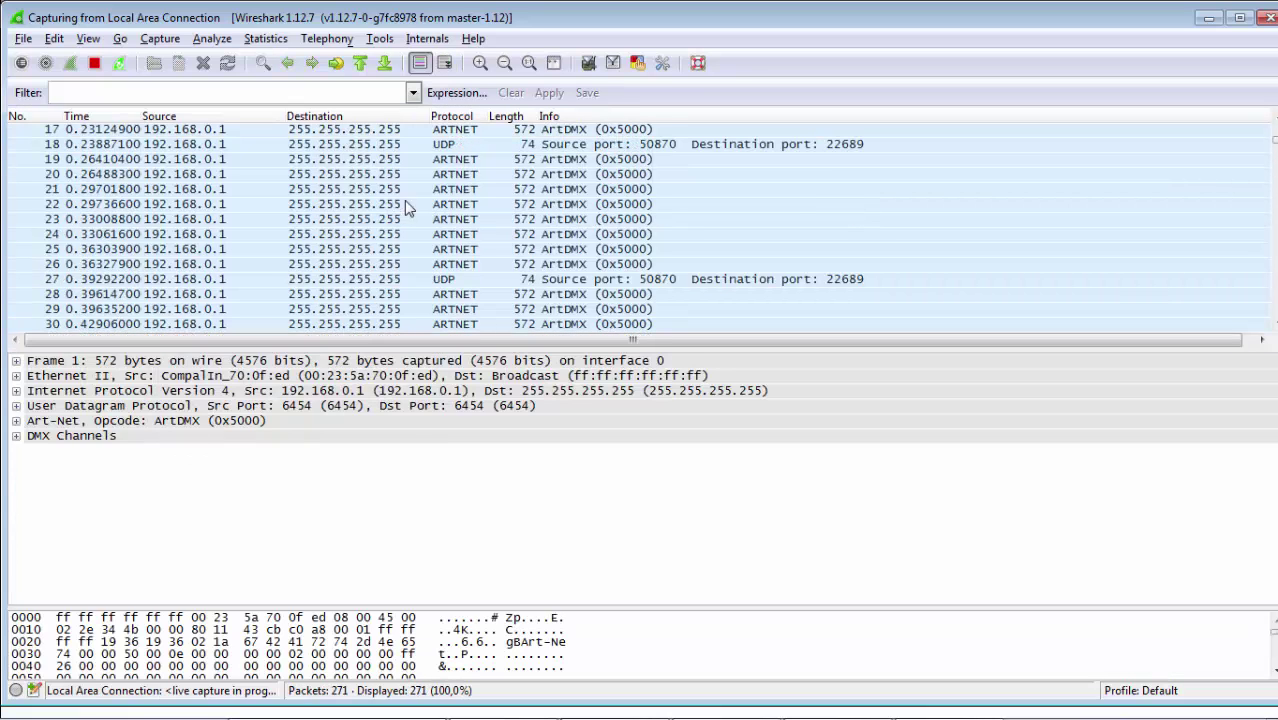
{"action": "left_click", "coordinate": [1246, 21]}
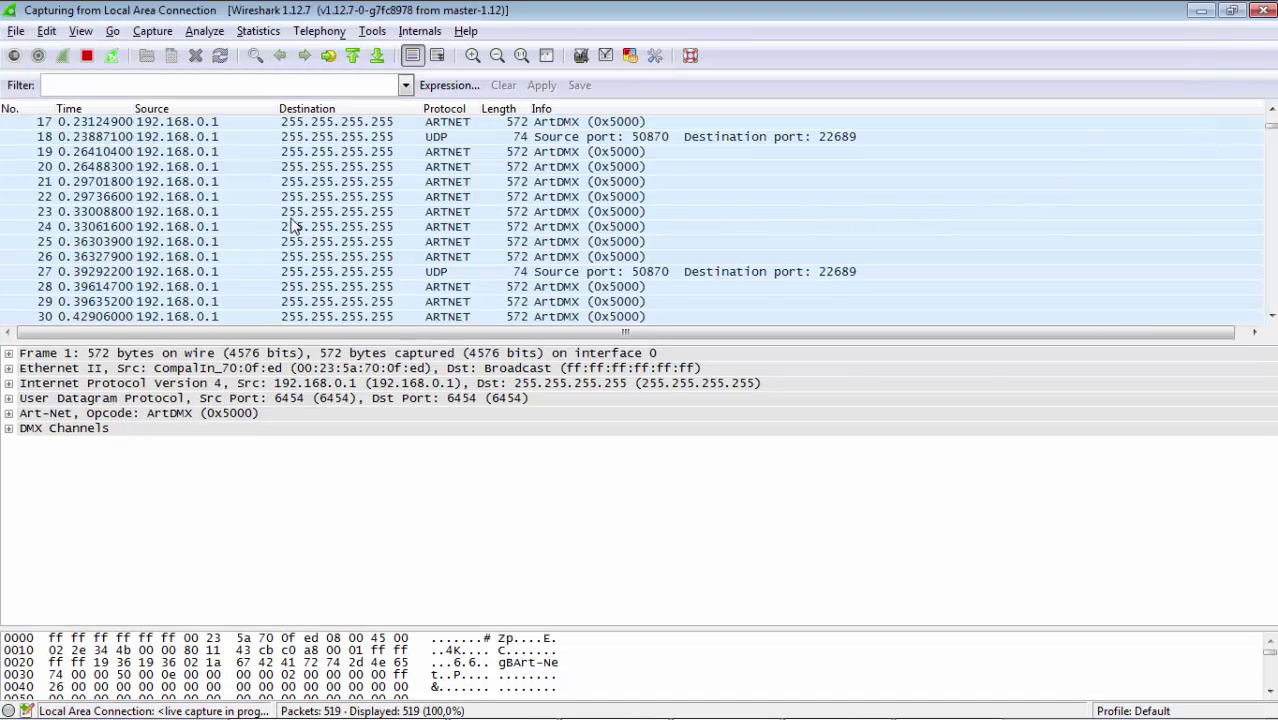
{"action": "left_click", "coordinate": [87, 55]}
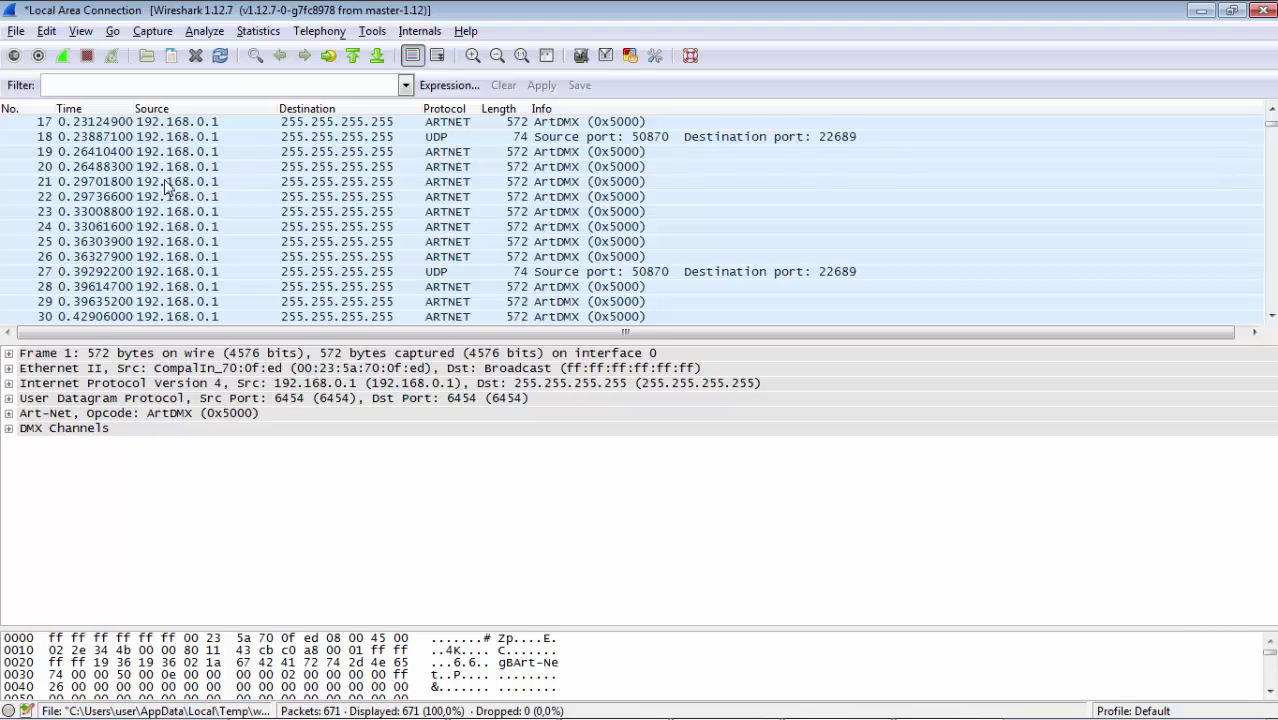
{"action": "left_click", "coordinate": [143, 184]}
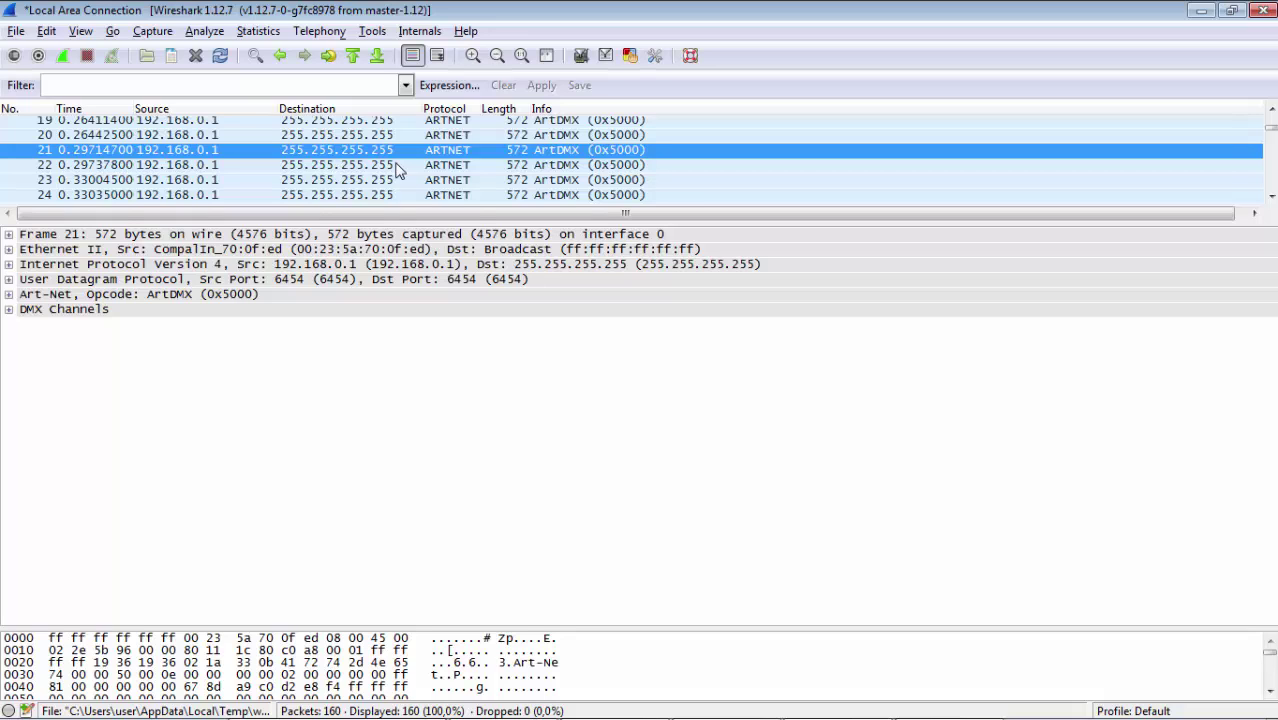
Step: Switch to Lumikit SHOW, open the interface configuration and inspect the Art-Net Controller entries for universes 0 and 1
{"action": "key", "text": "alt+Tab"}
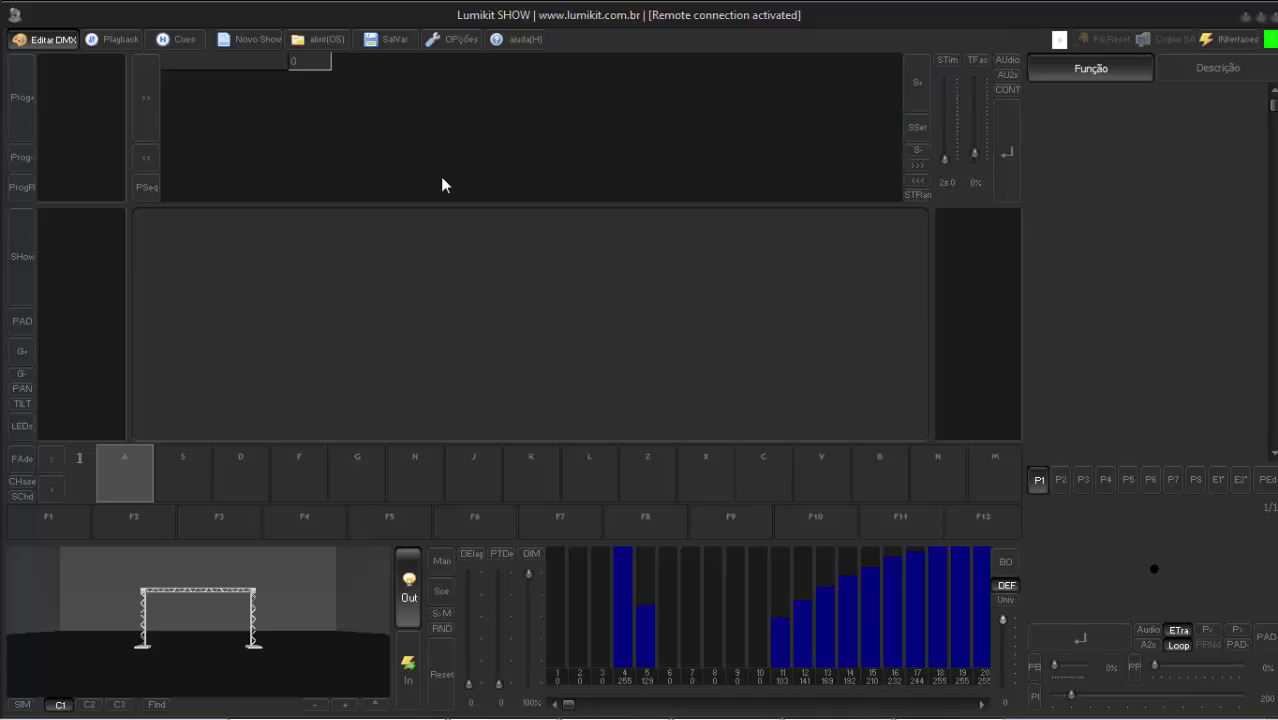
{"action": "left_click", "coordinate": [1225, 39]}
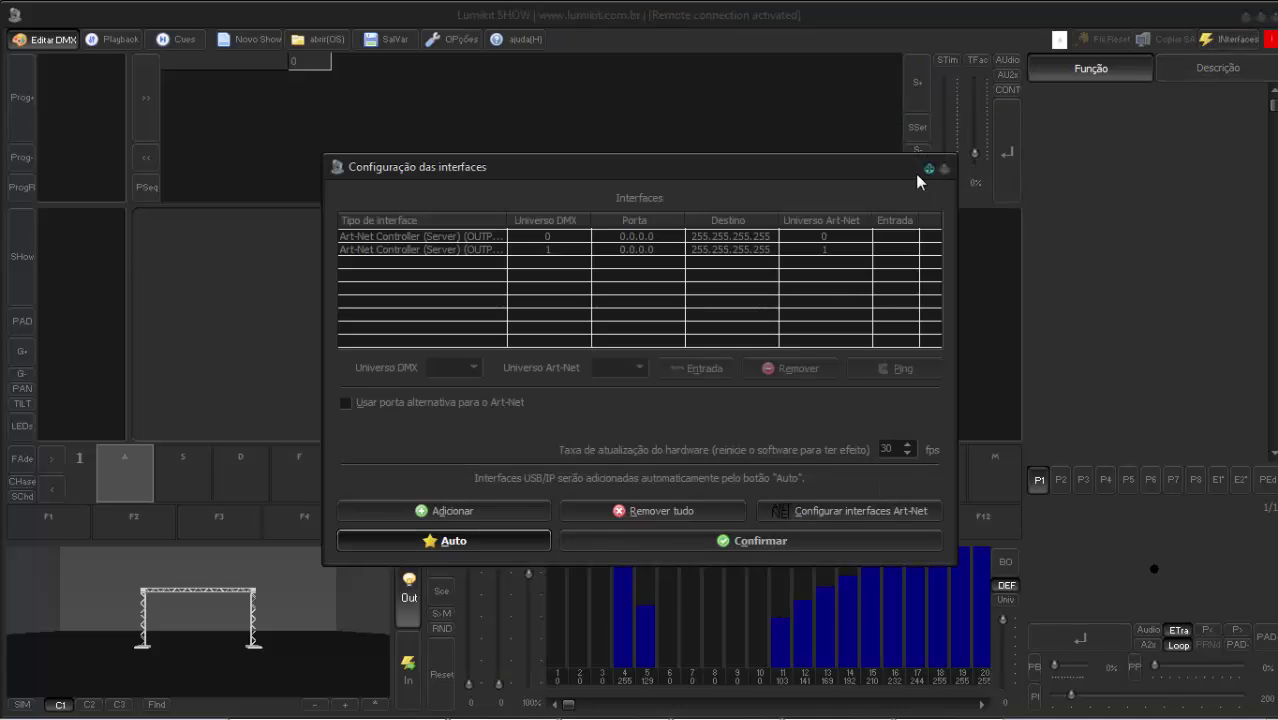
{"action": "left_click", "coordinate": [368, 237]}
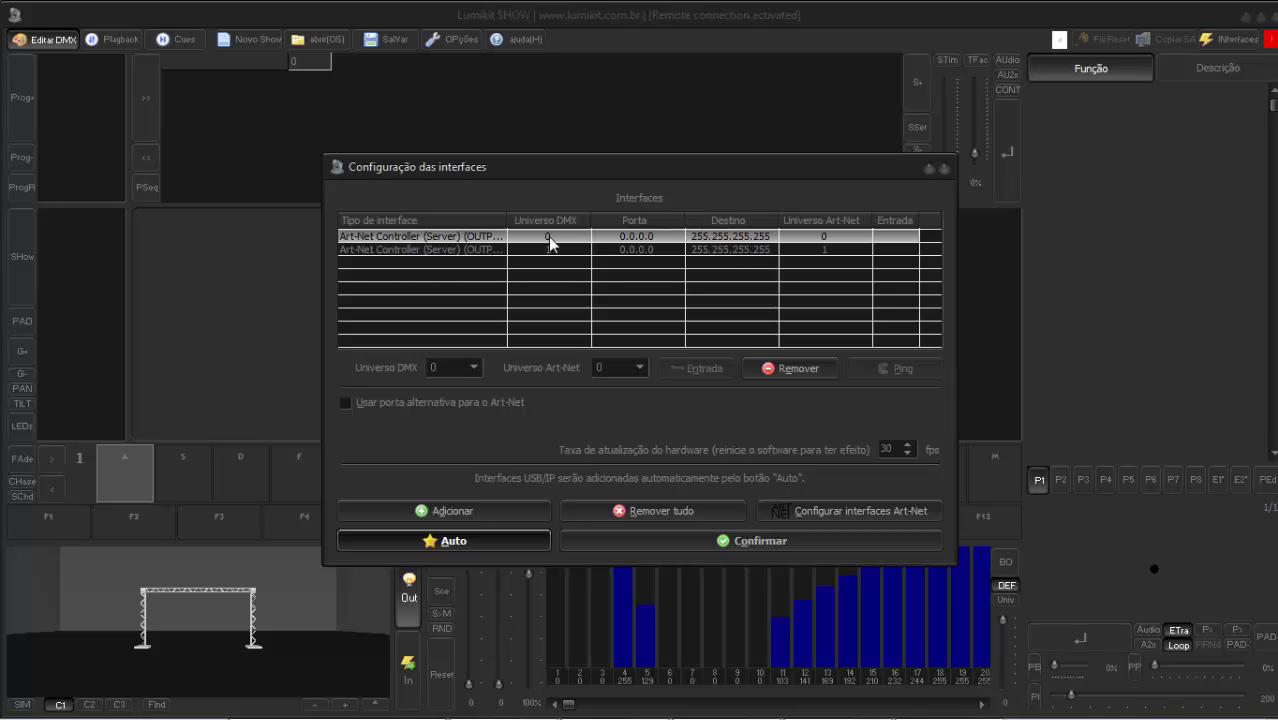
{"action": "left_click", "coordinate": [410, 252]}
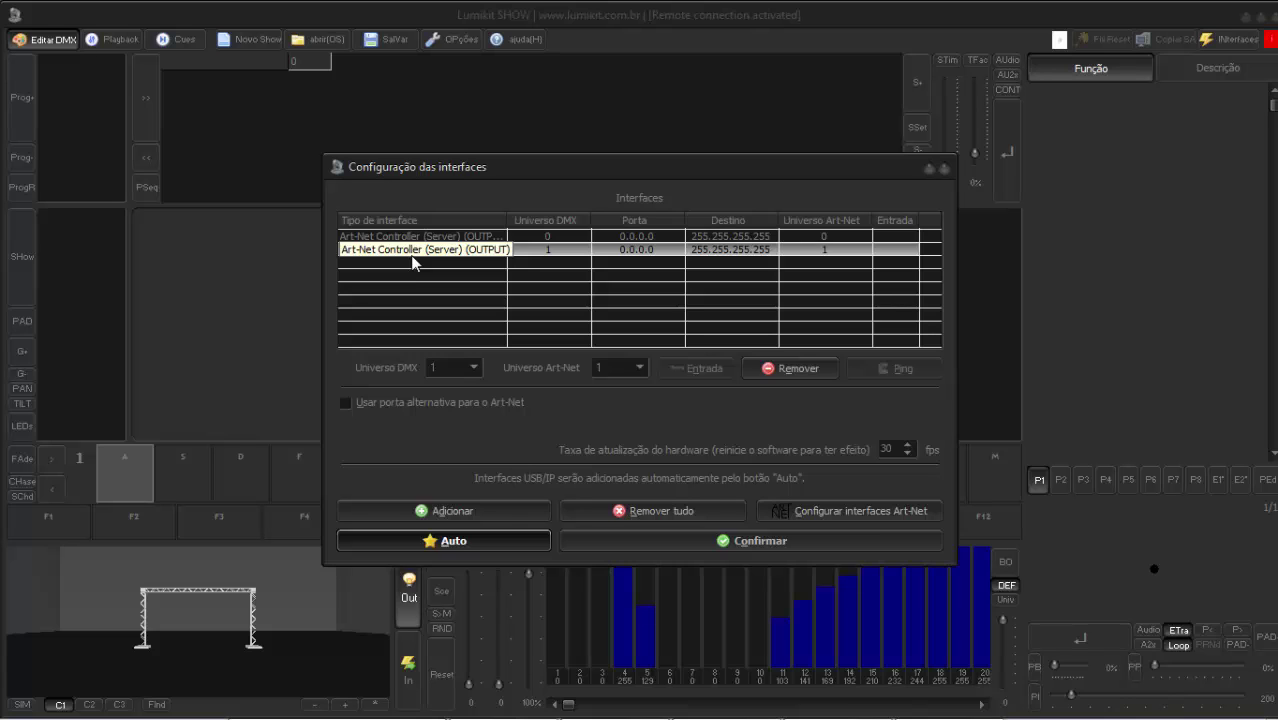
Step: Return to Wireshark, enlarge the packet bytes area and highlight the Art-Net ID in packet 21
{"action": "key", "text": "alt+Tab"}
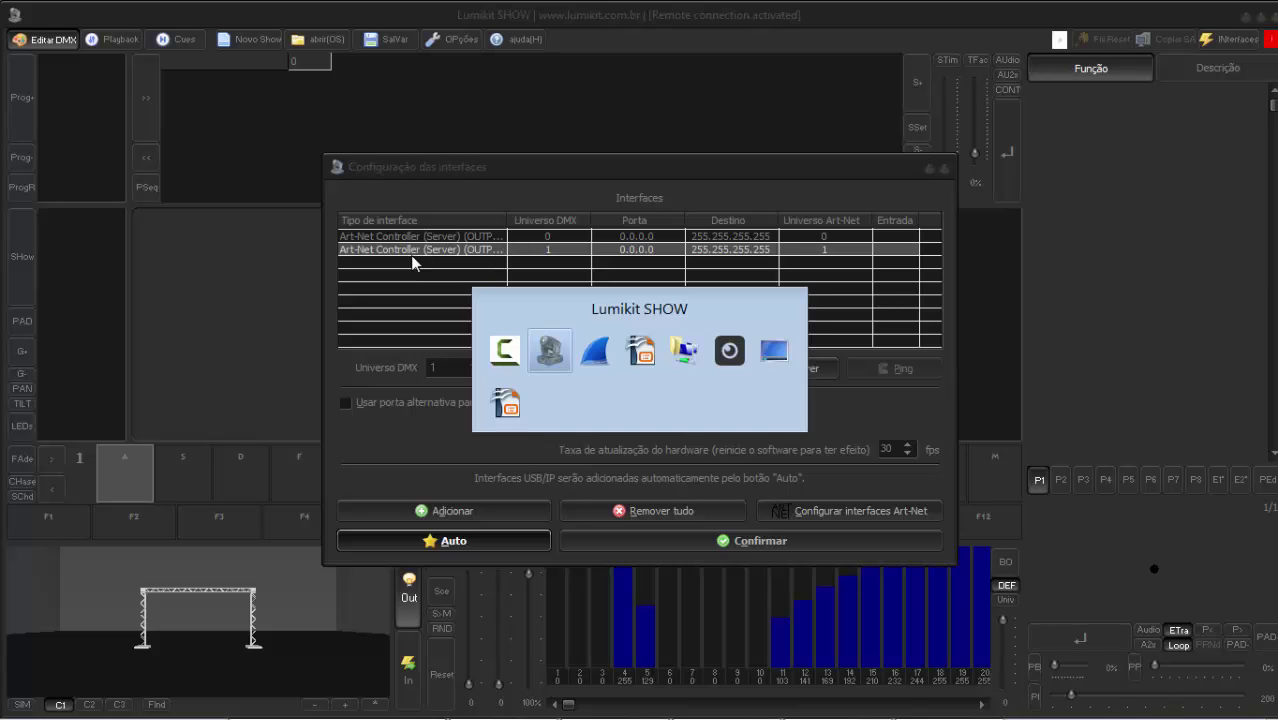
{"action": "key", "text": "alt+Tab"}
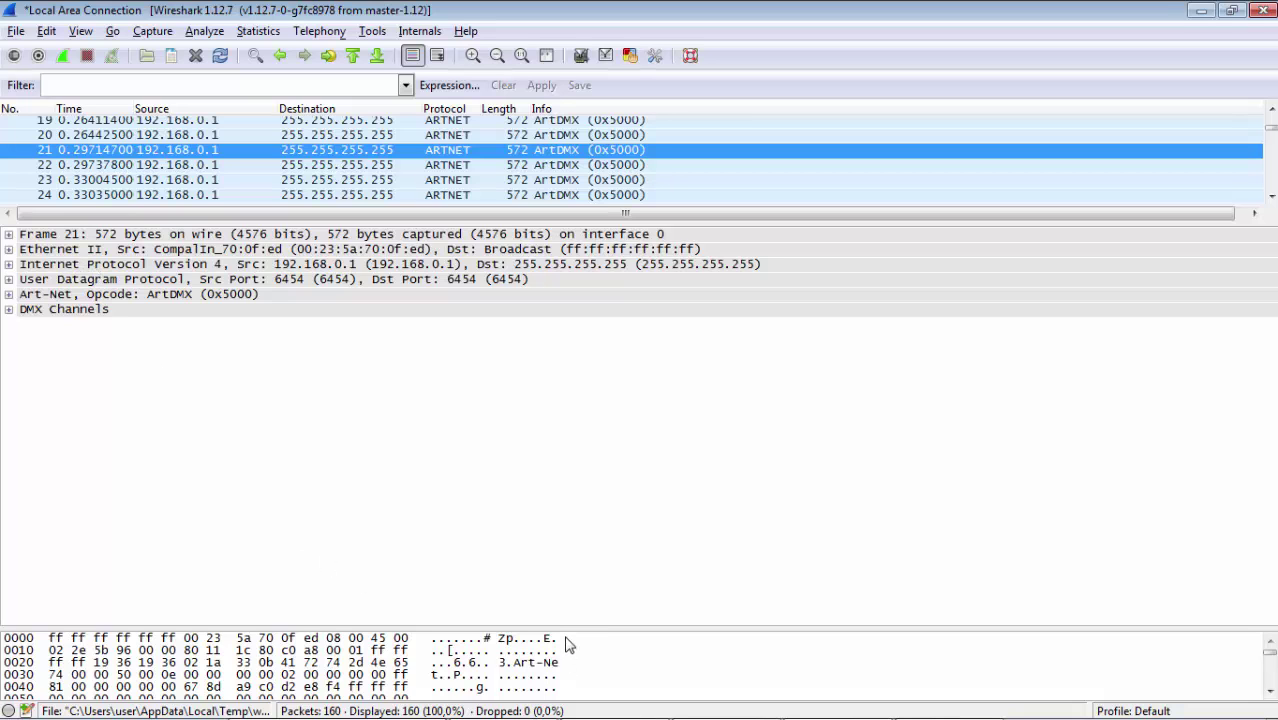
{"action": "left_click_drag", "start_coordinate": [567, 628], "coordinate": [562, 487]}
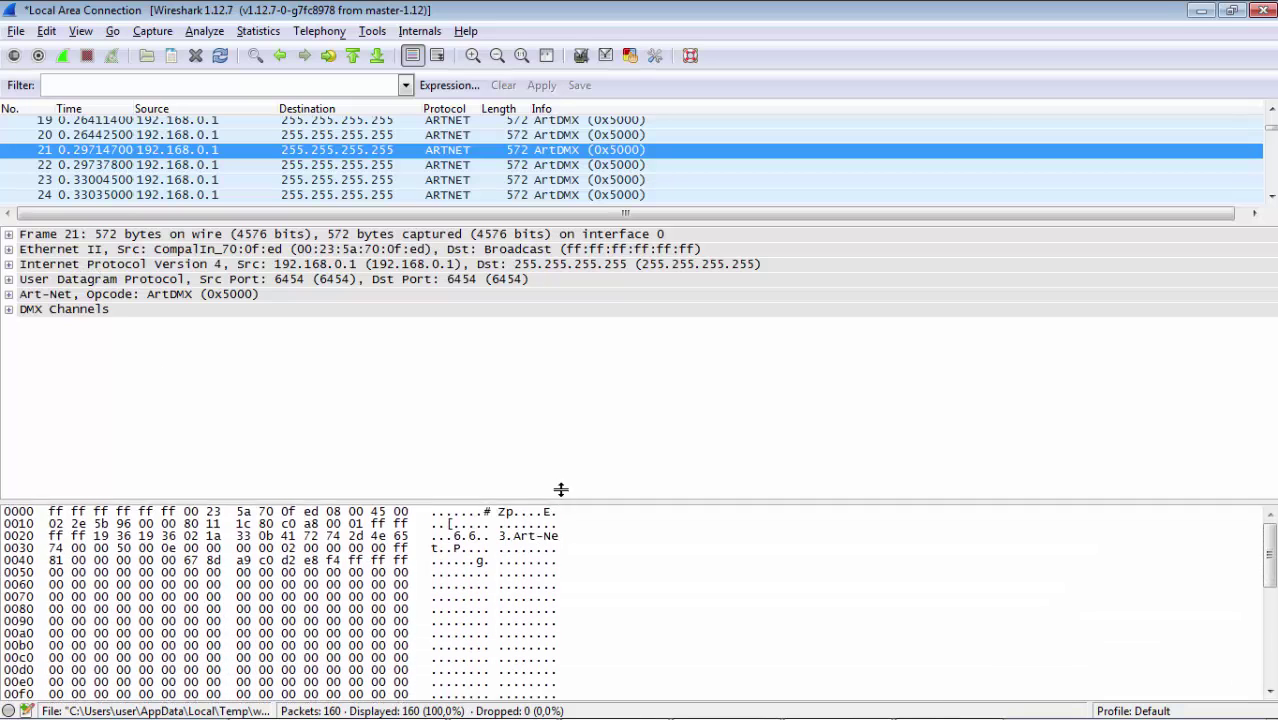
{"action": "left_click", "coordinate": [519, 526]}
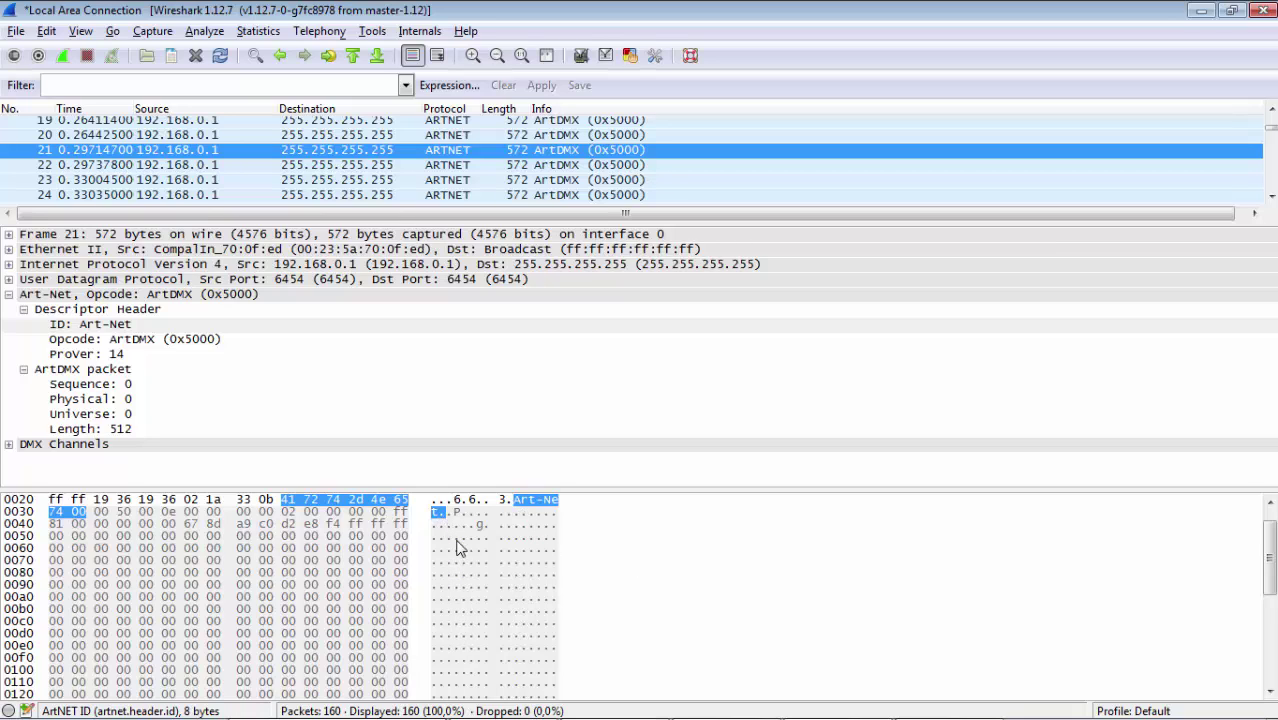
Step: Examine the bytes behind the Opcode, Prover, Sequence, Physical, Universe and Length fields of the Art-Net packet
{"action": "left_click", "coordinate": [75, 339]}
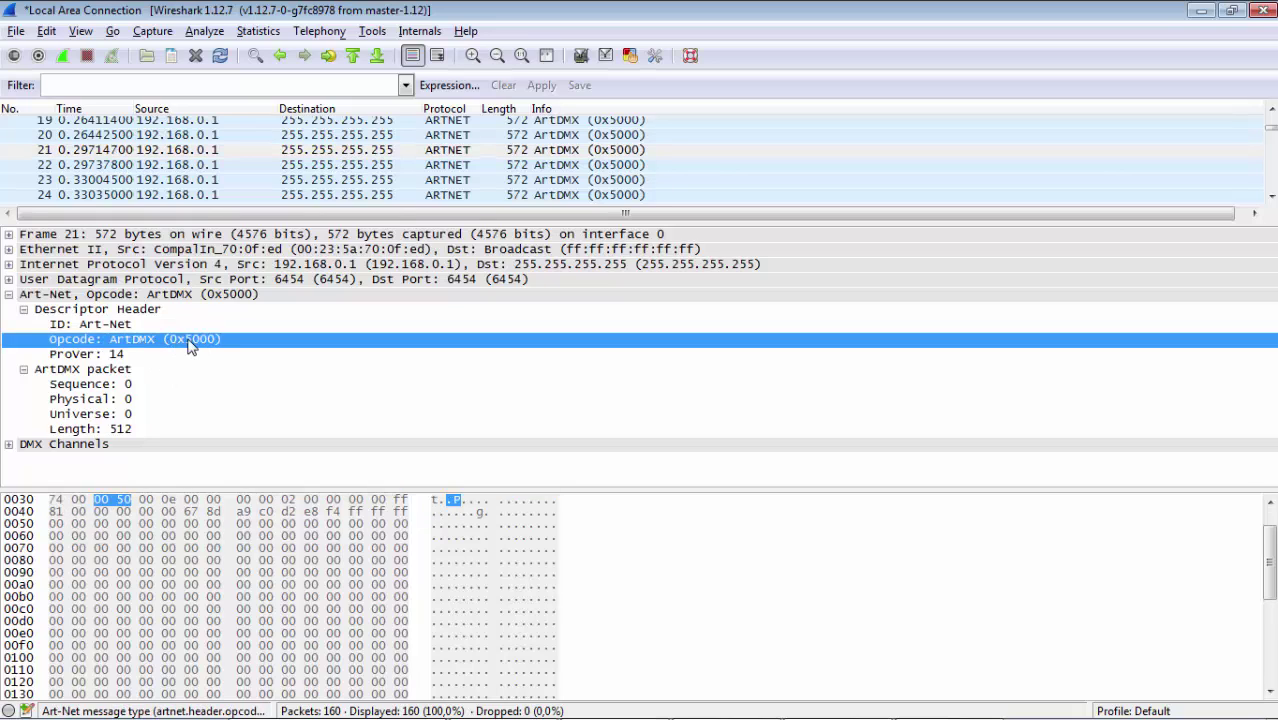
{"action": "left_click", "coordinate": [122, 356]}
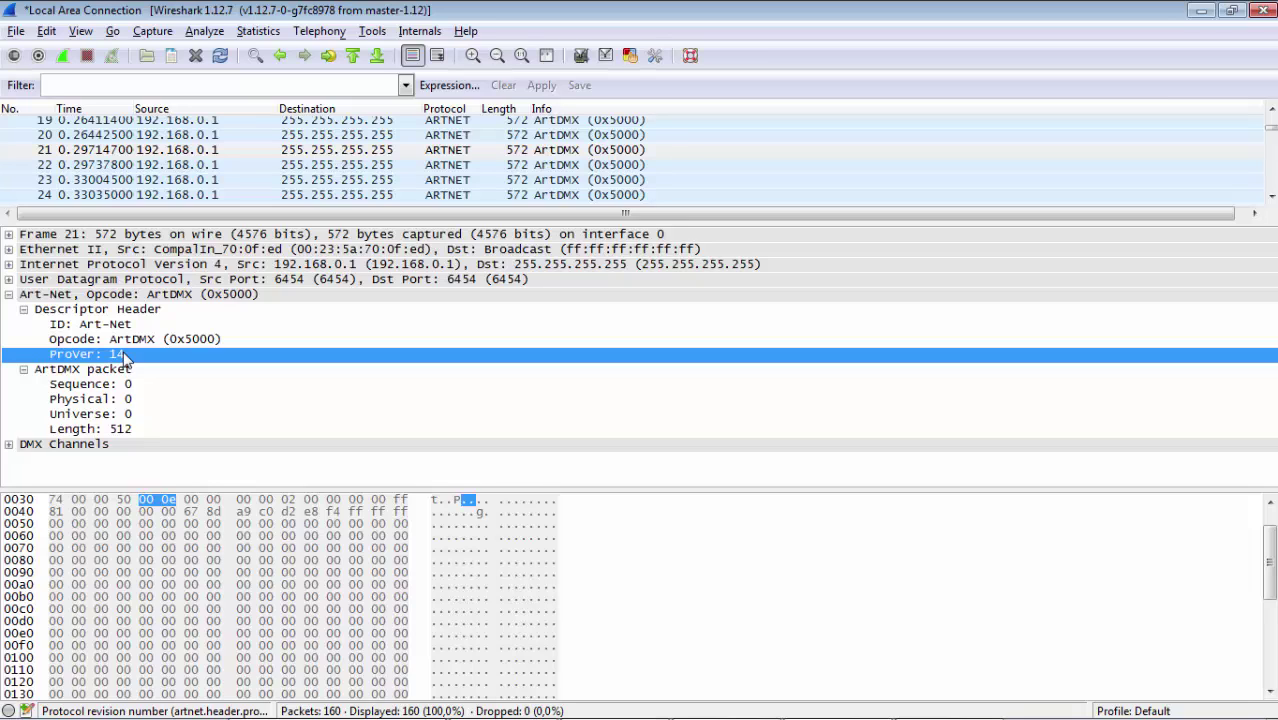
{"action": "left_click", "coordinate": [66, 386]}
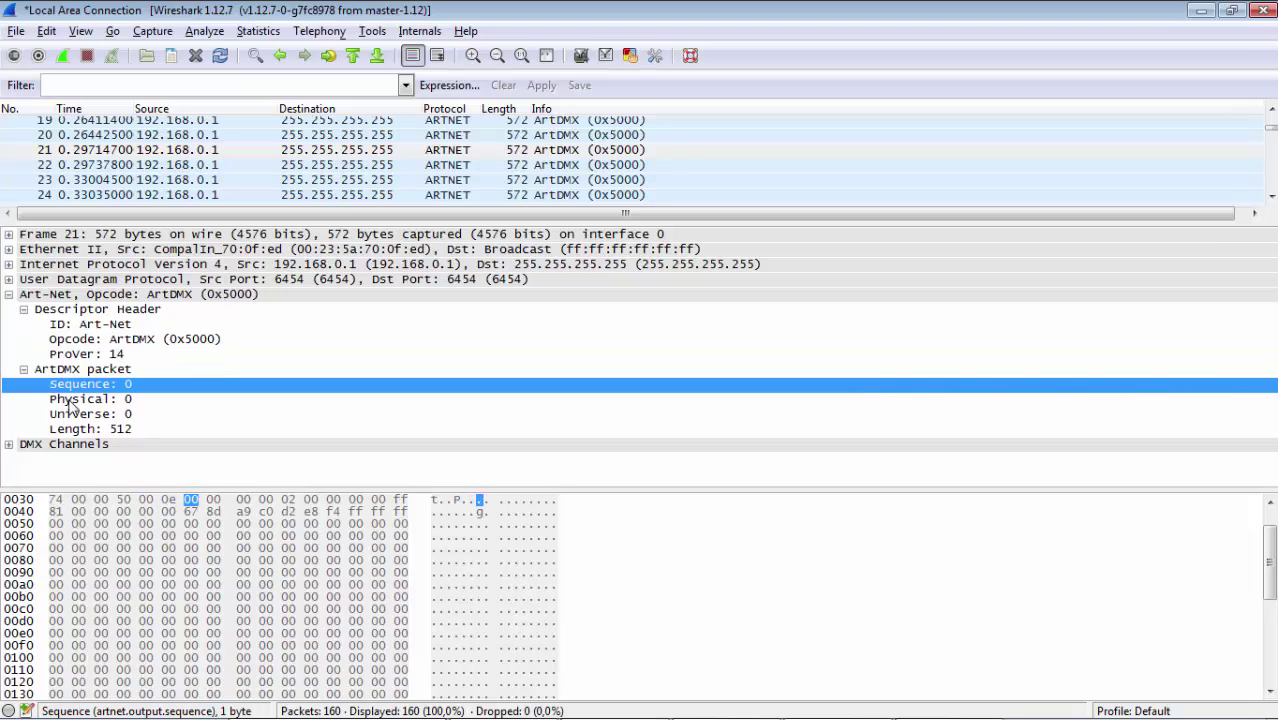
{"action": "left_click", "coordinate": [70, 400]}
{"action": "left_click", "coordinate": [73, 416]}
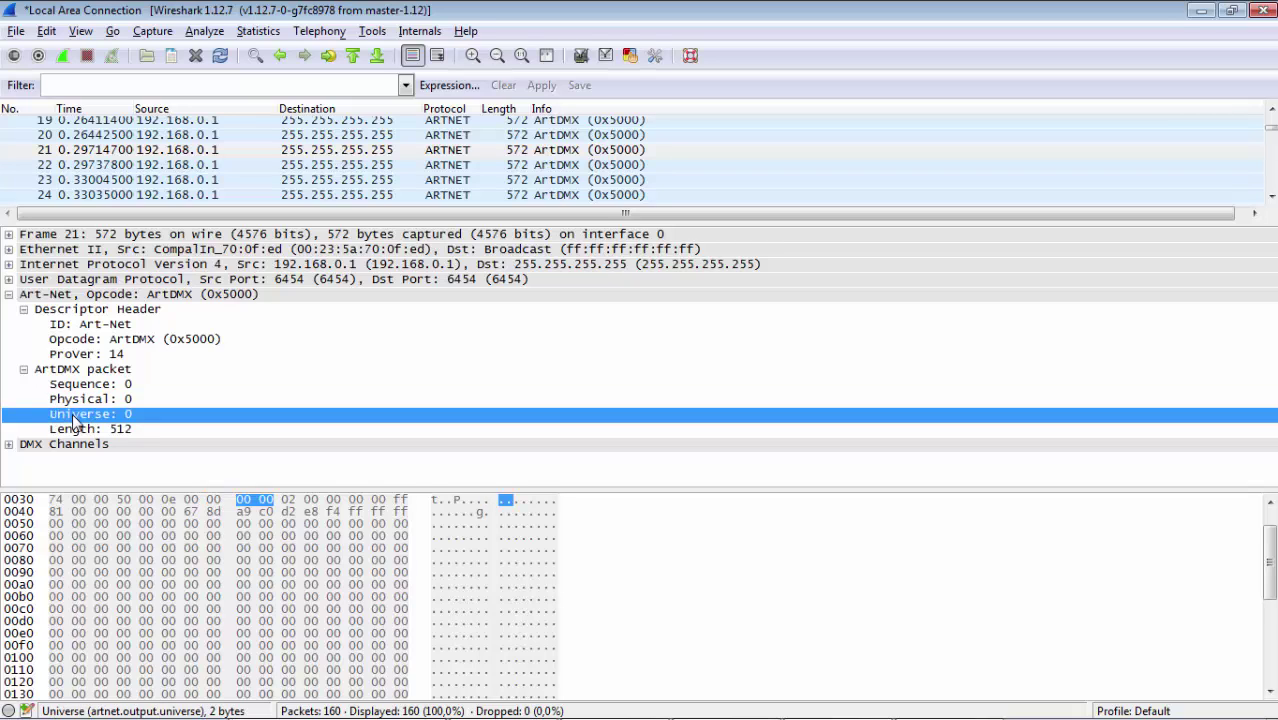
{"action": "left_click", "coordinate": [76, 432]}
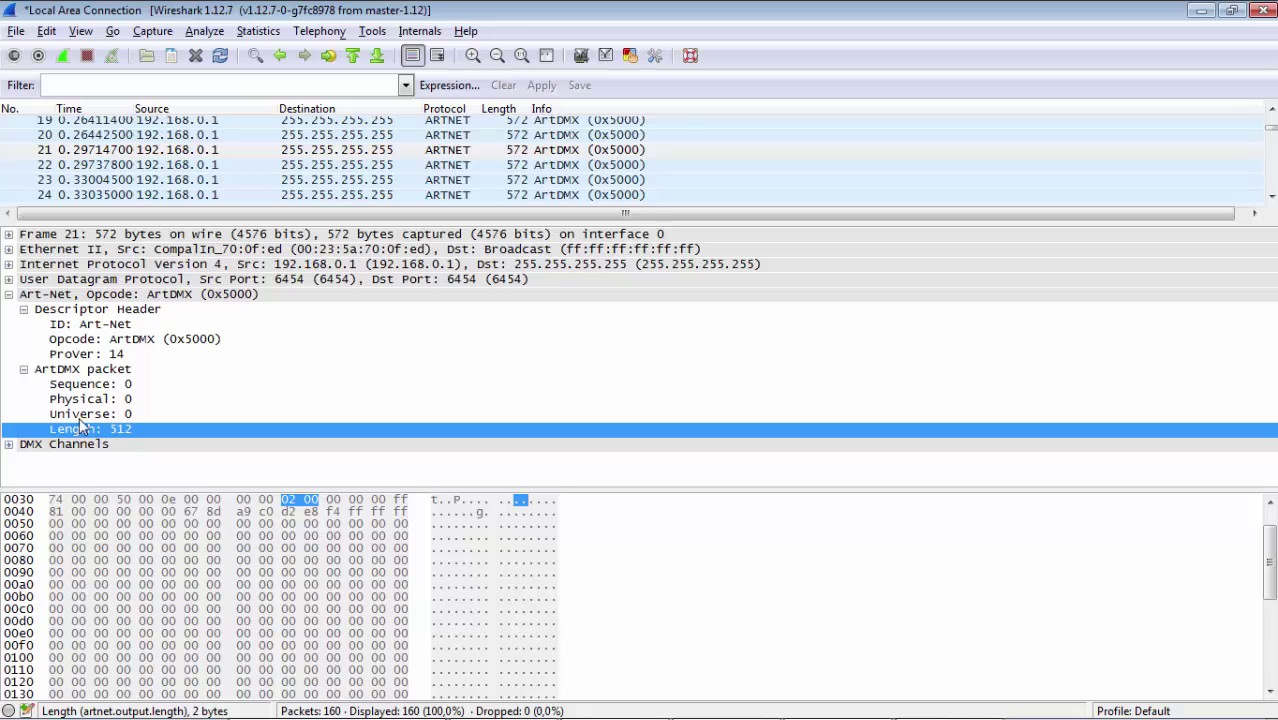
Step: Compare the ArtDMX packet's Sequence, Physical, Universe and Length fields with one another in the byte view
{"action": "left_click", "coordinate": [90, 386]}
{"action": "left_click", "coordinate": [88, 400]}
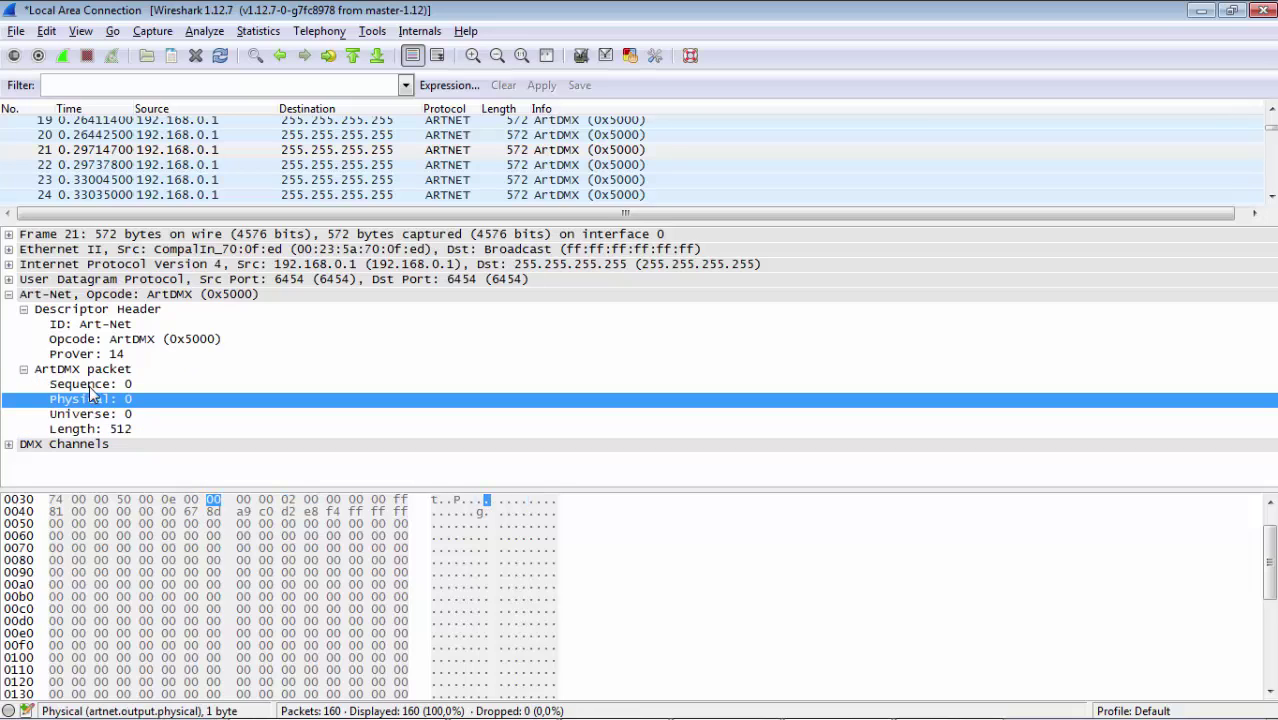
{"action": "left_click", "coordinate": [90, 386]}
{"action": "left_click", "coordinate": [90, 400]}
{"action": "left_click", "coordinate": [90, 388]}
{"action": "left_click", "coordinate": [90, 401]}
{"action": "left_click", "coordinate": [88, 414]}
{"action": "left_click", "coordinate": [98, 430]}
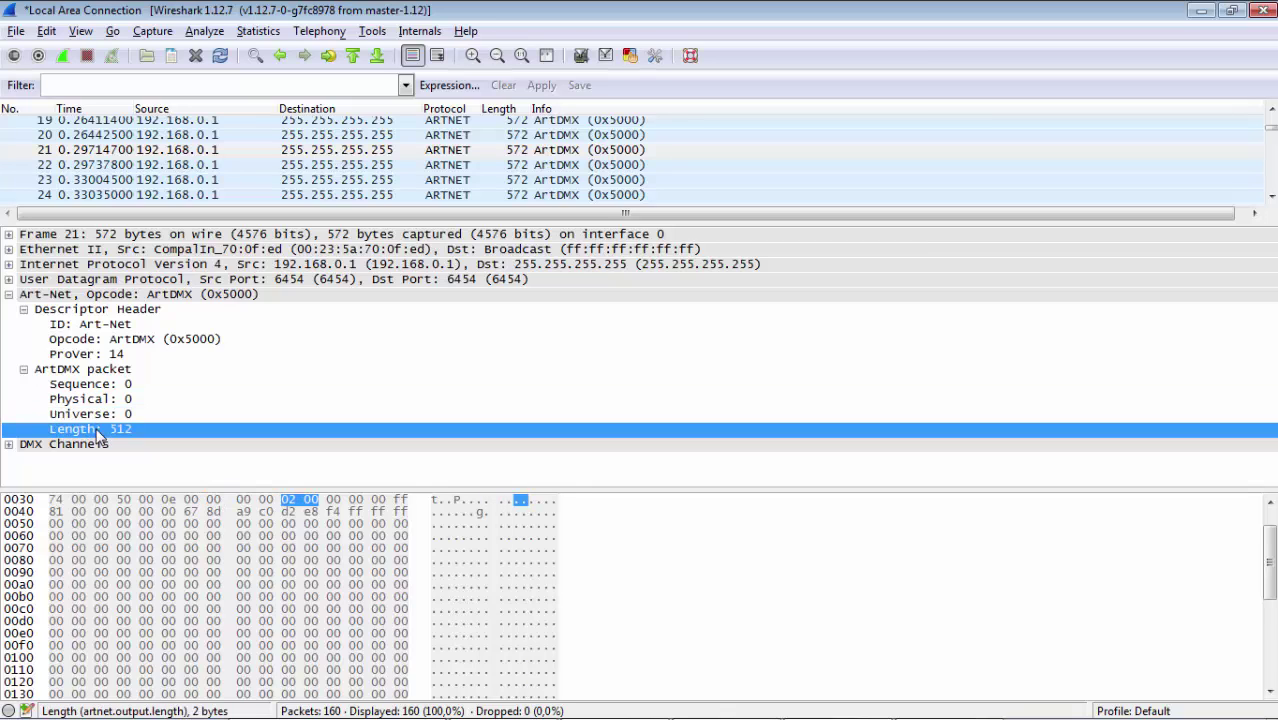
{"action": "left_click", "coordinate": [93, 416]}
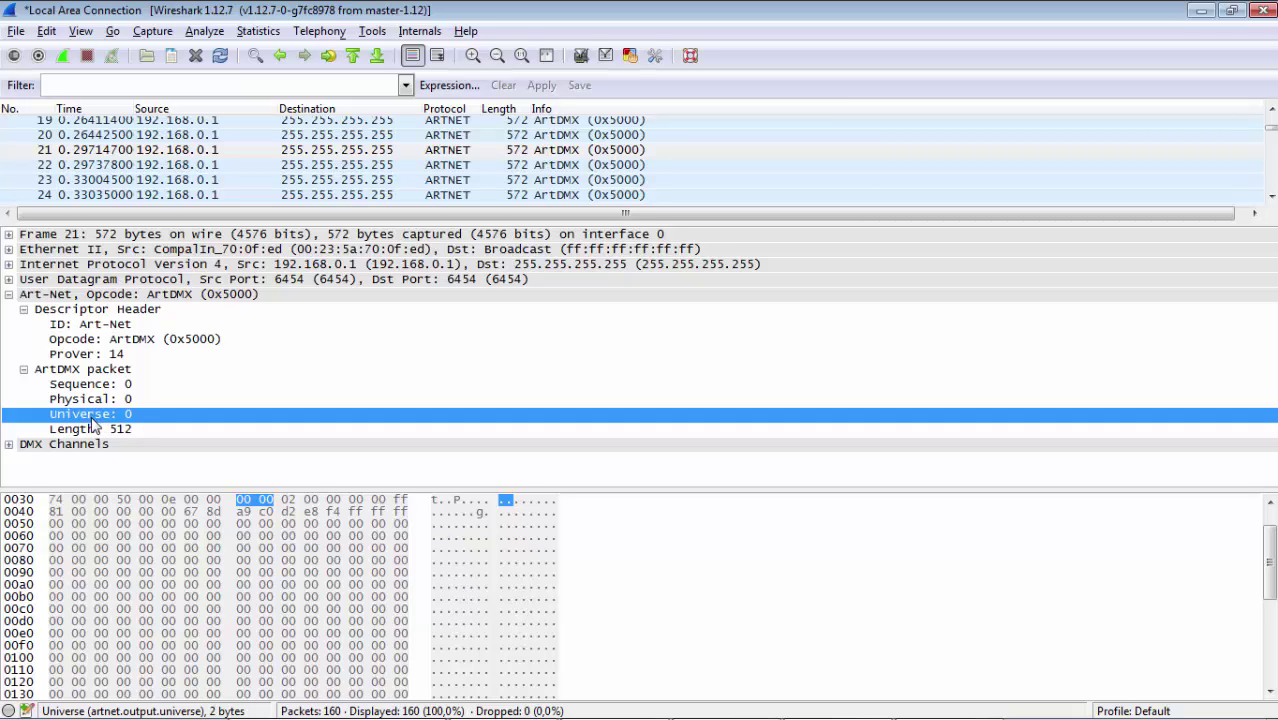
{"action": "left_click", "coordinate": [88, 430]}
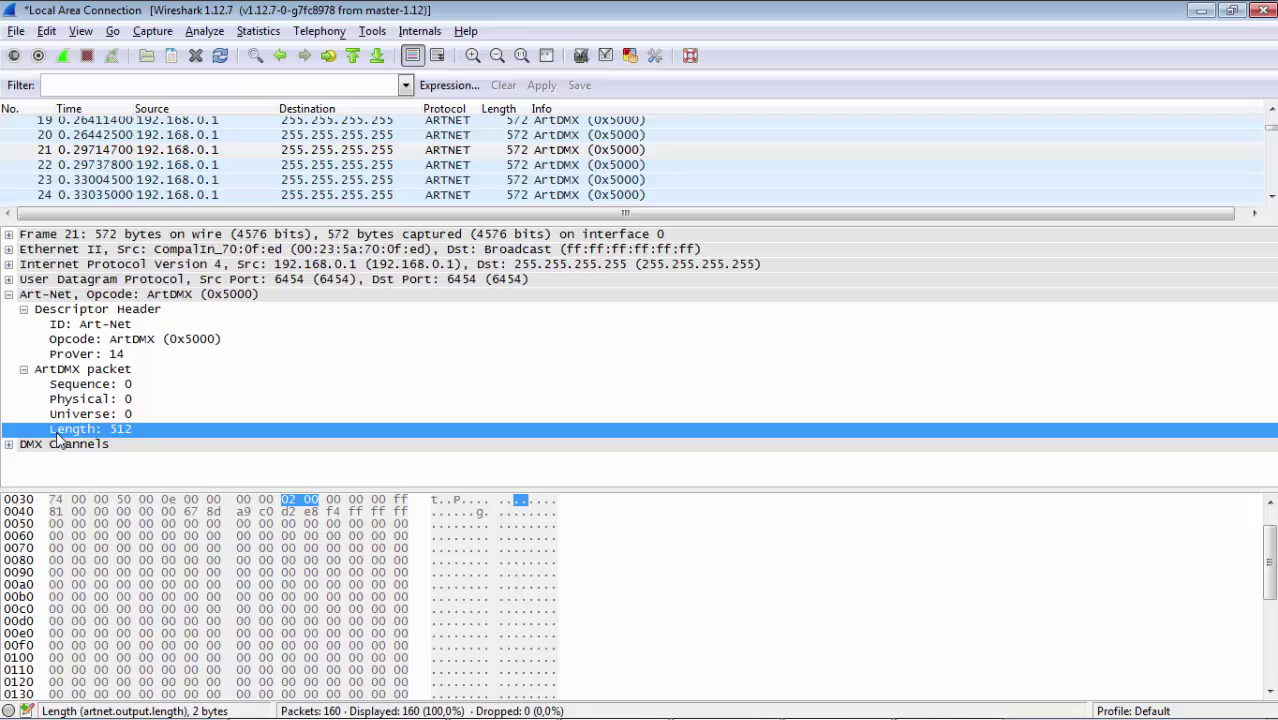
Step: Expand the DMX Channels section of packet 21 and examine its channel levels
{"action": "left_click", "coordinate": [9, 444]}
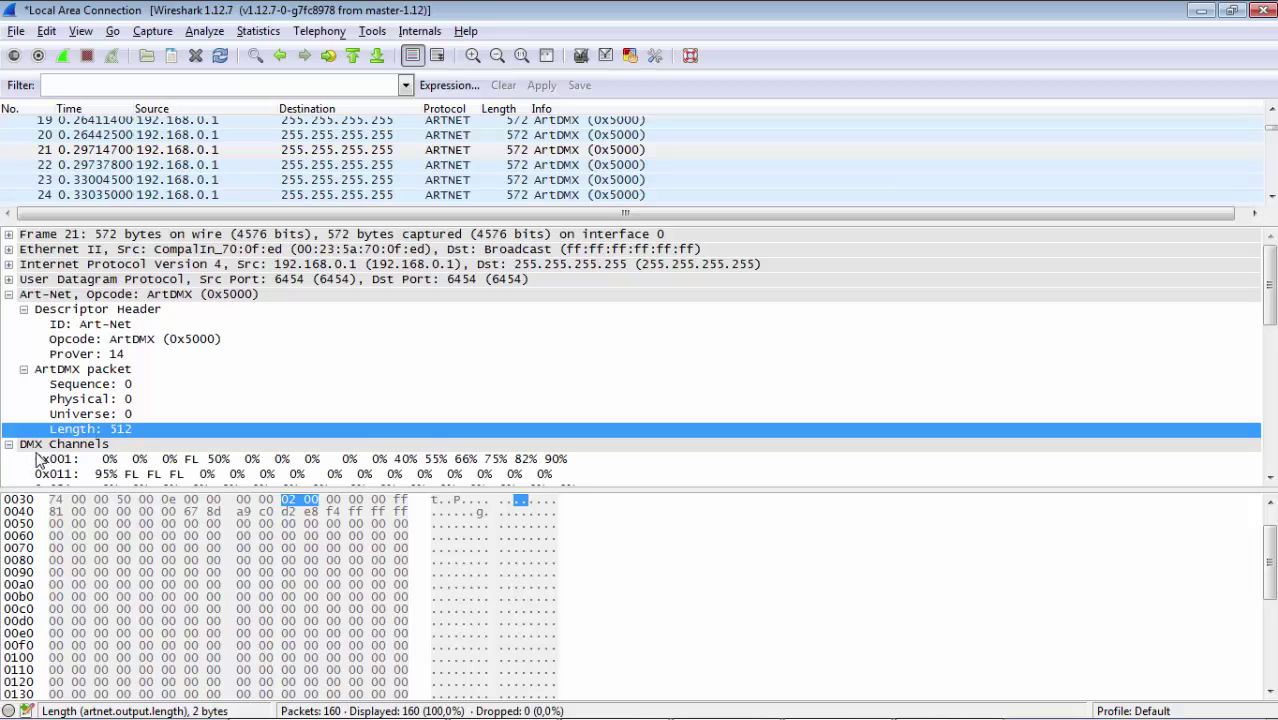
{"action": "left_click", "coordinate": [1270, 478]}
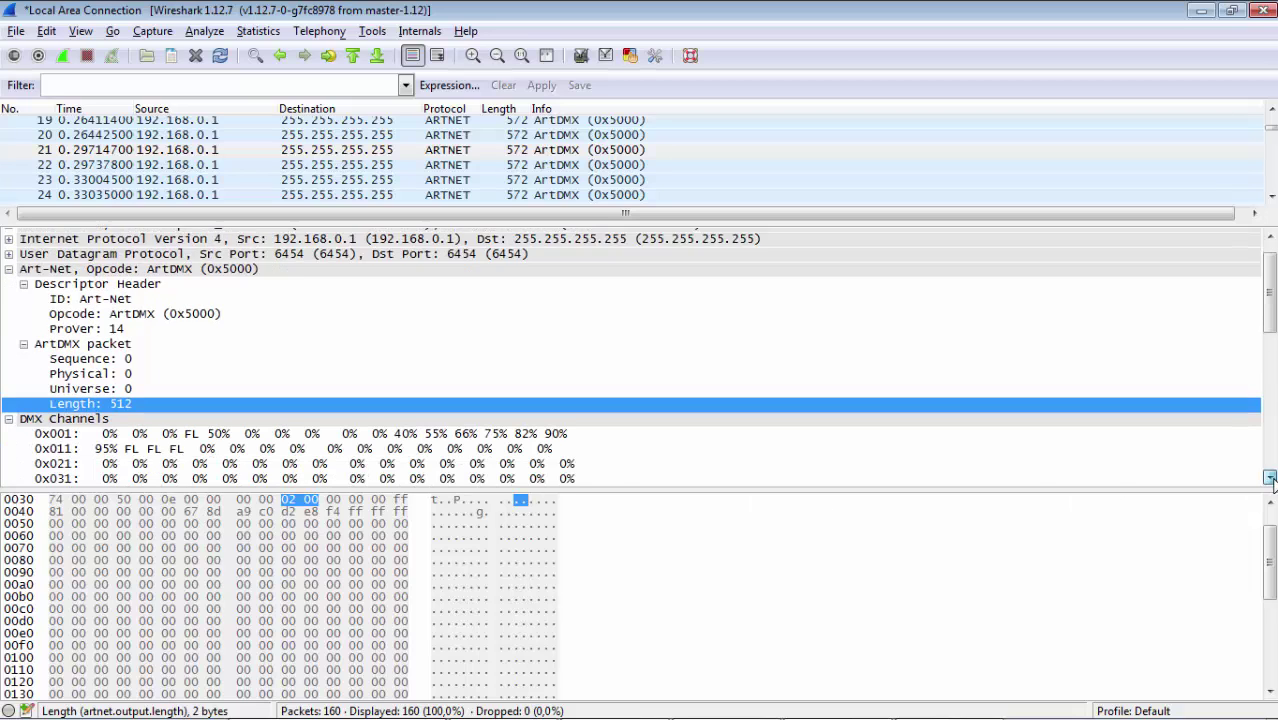
{"action": "left_click", "coordinate": [1270, 478]}
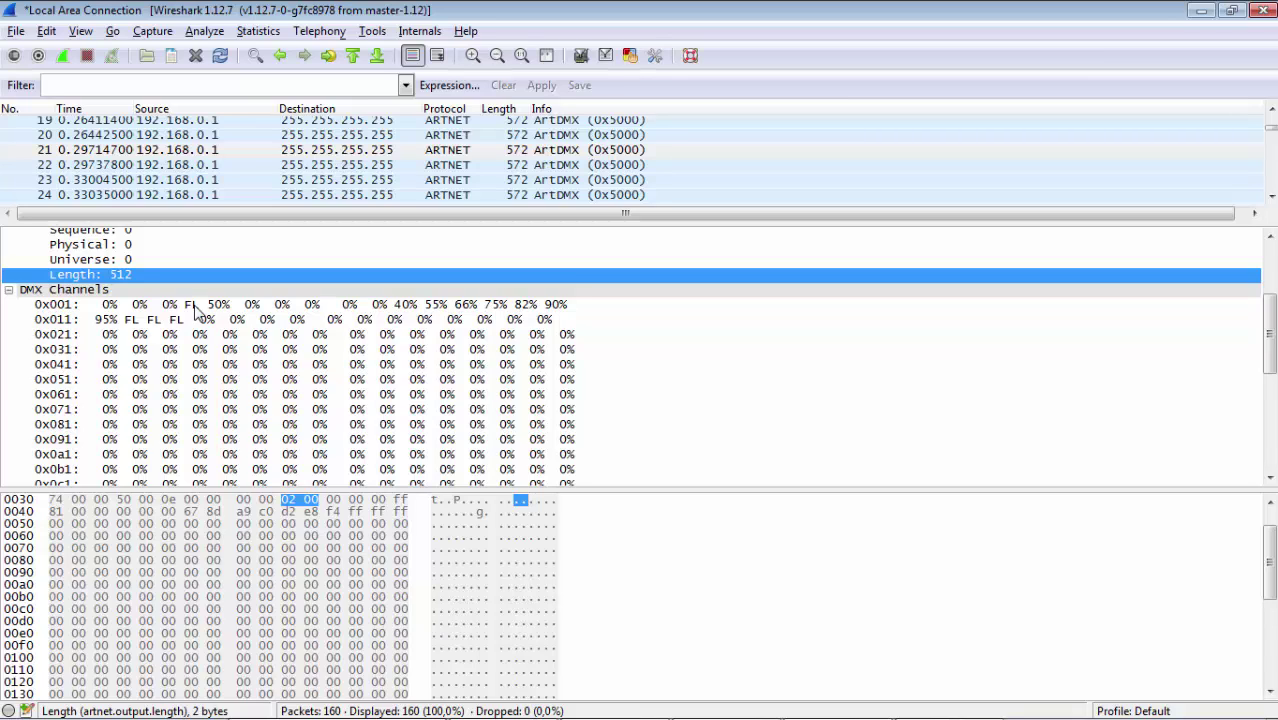
Step: Confirm the interface configuration in Lumikit SHOW and compare its channel faders with the first DMX channel row of packet 21 in Wireshark
{"action": "key", "text": "alt+Tab"}
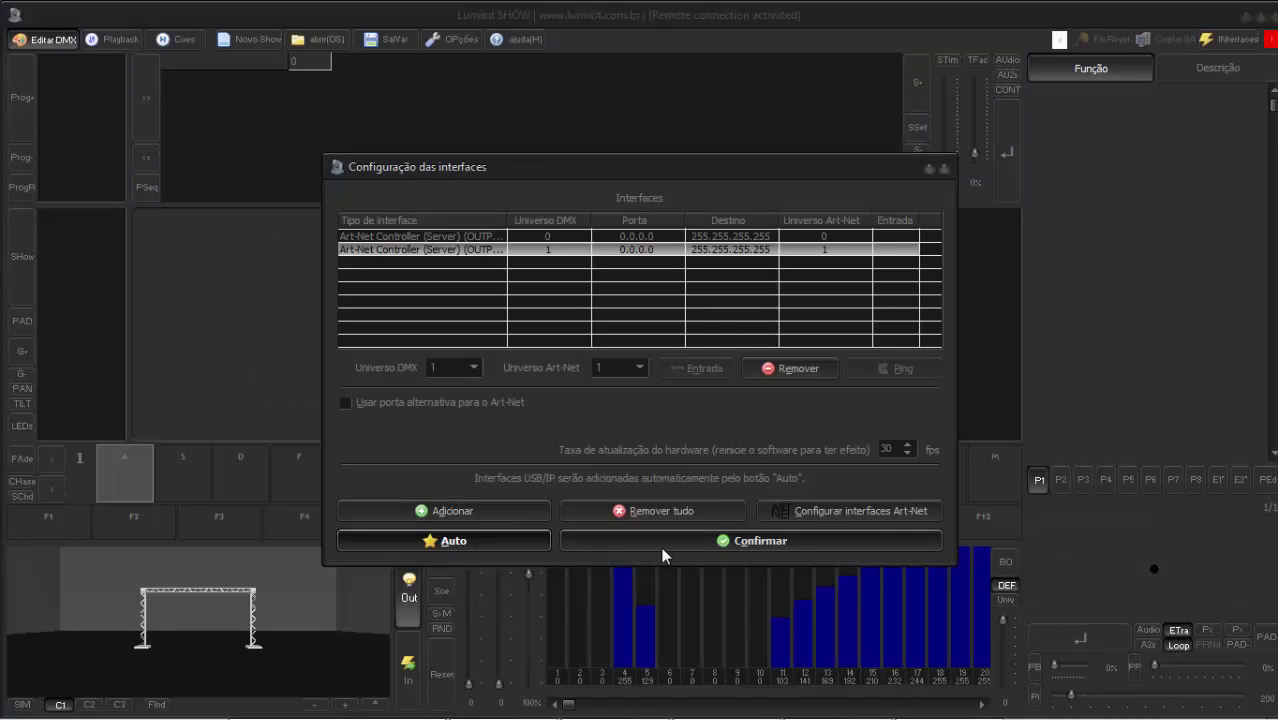
{"action": "left_click", "coordinate": [662, 548]}
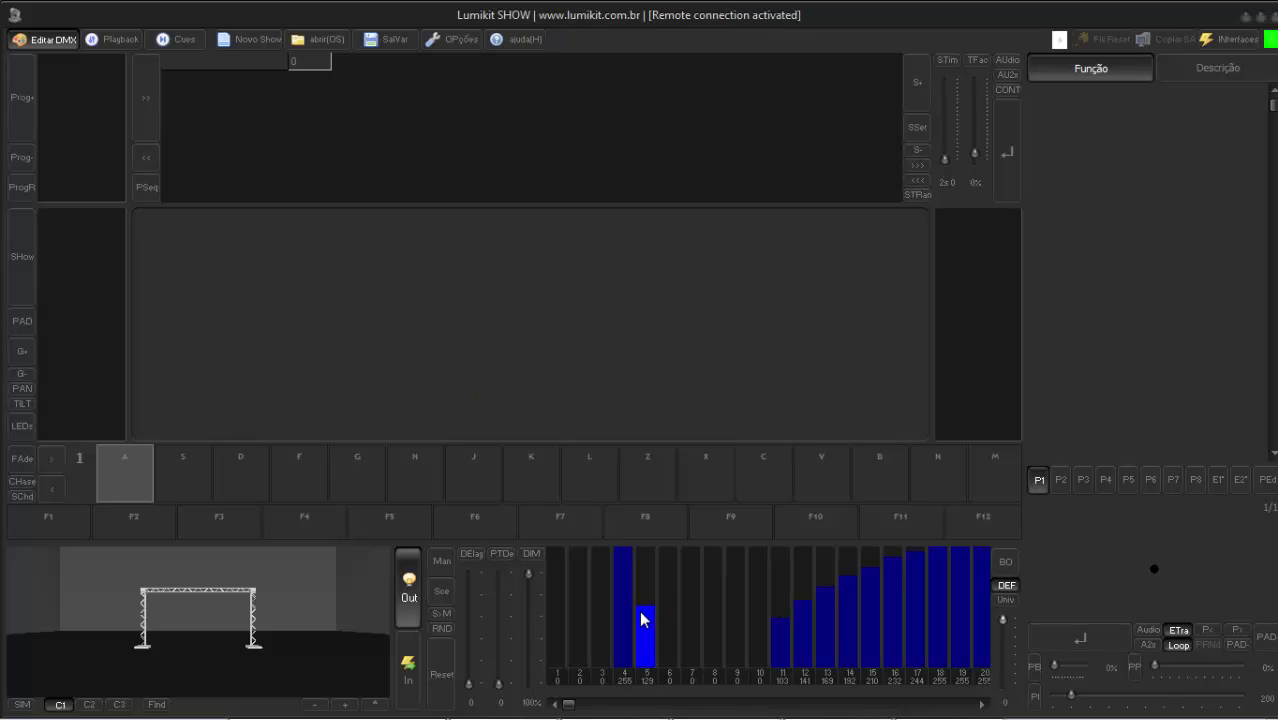
{"action": "key", "text": "alt+Tab"}
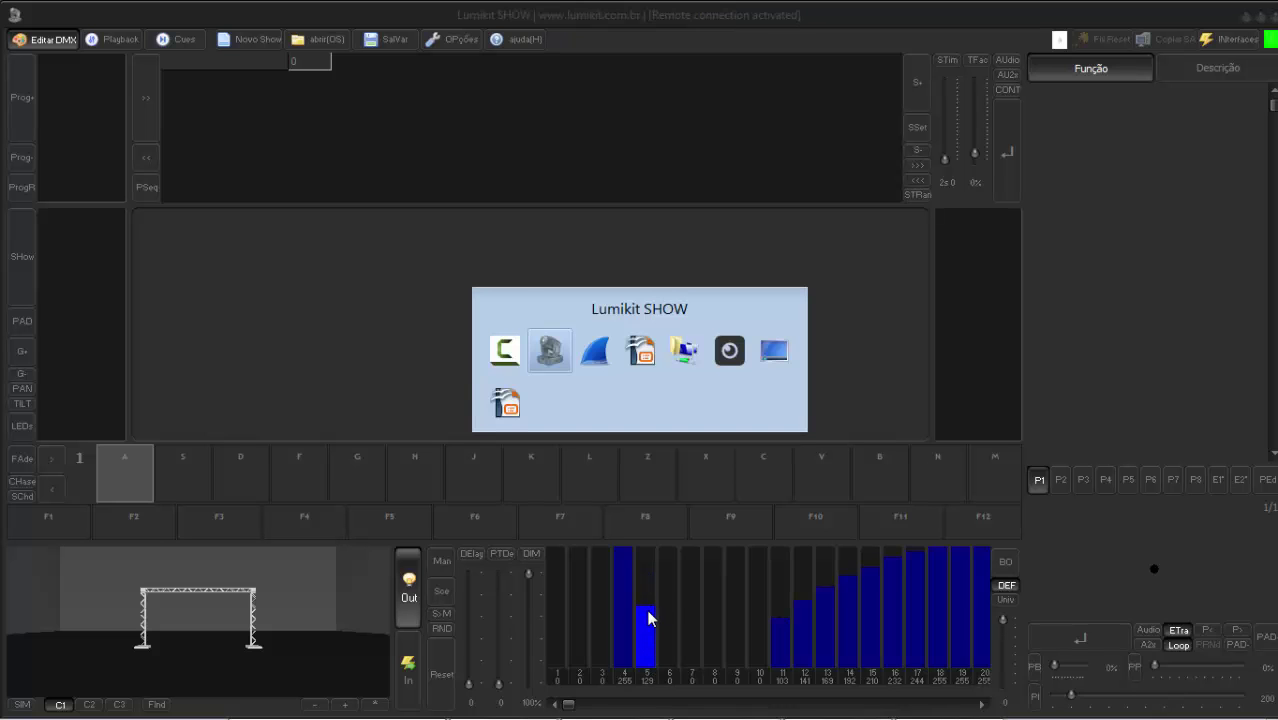
{"action": "key", "text": "alt+Tab"}
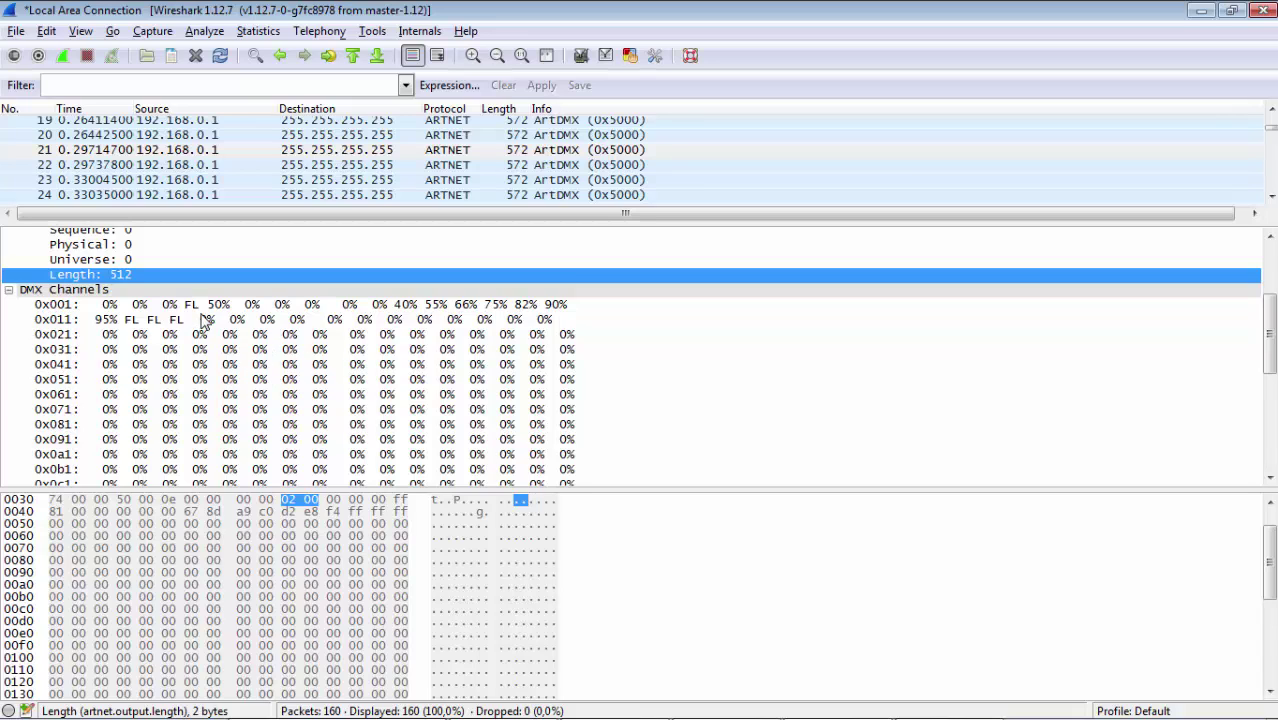
{"action": "left_click", "coordinate": [218, 305]}
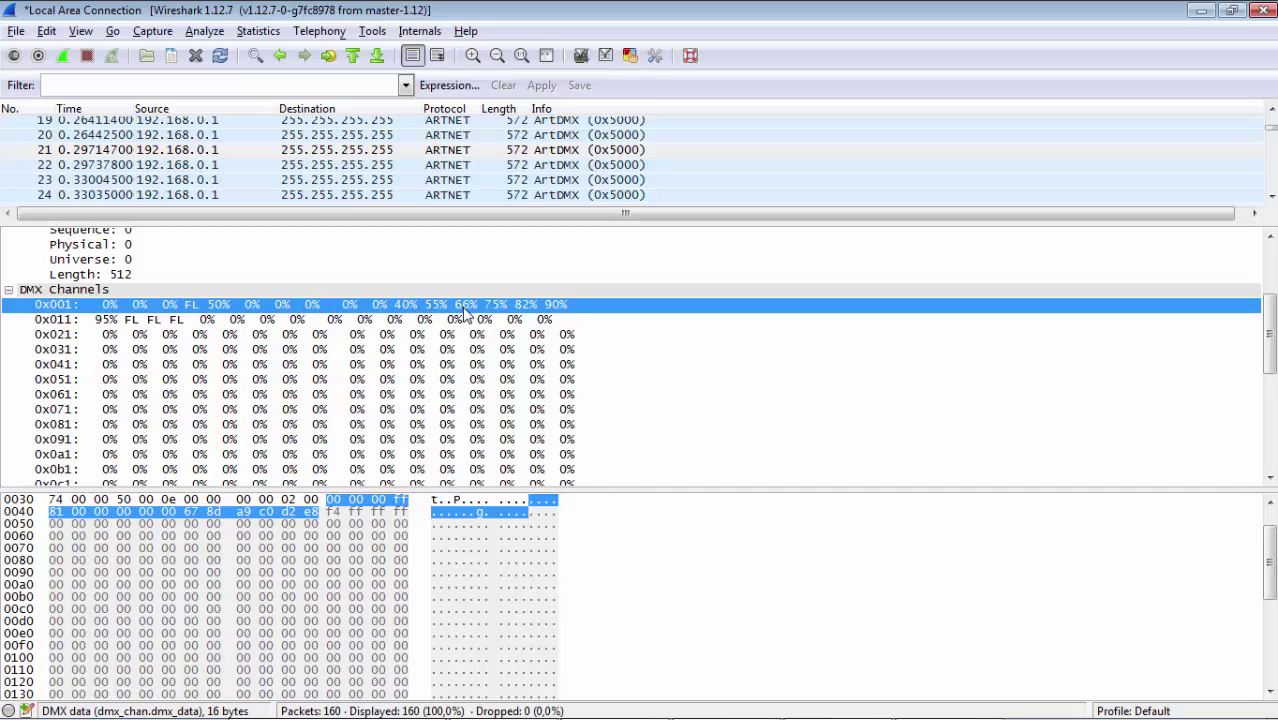
Step: Switch to Lumikit SHOW, set the channel faders to display universe 1, and return to Wireshark
{"action": "key", "text": "alt+Tab"}
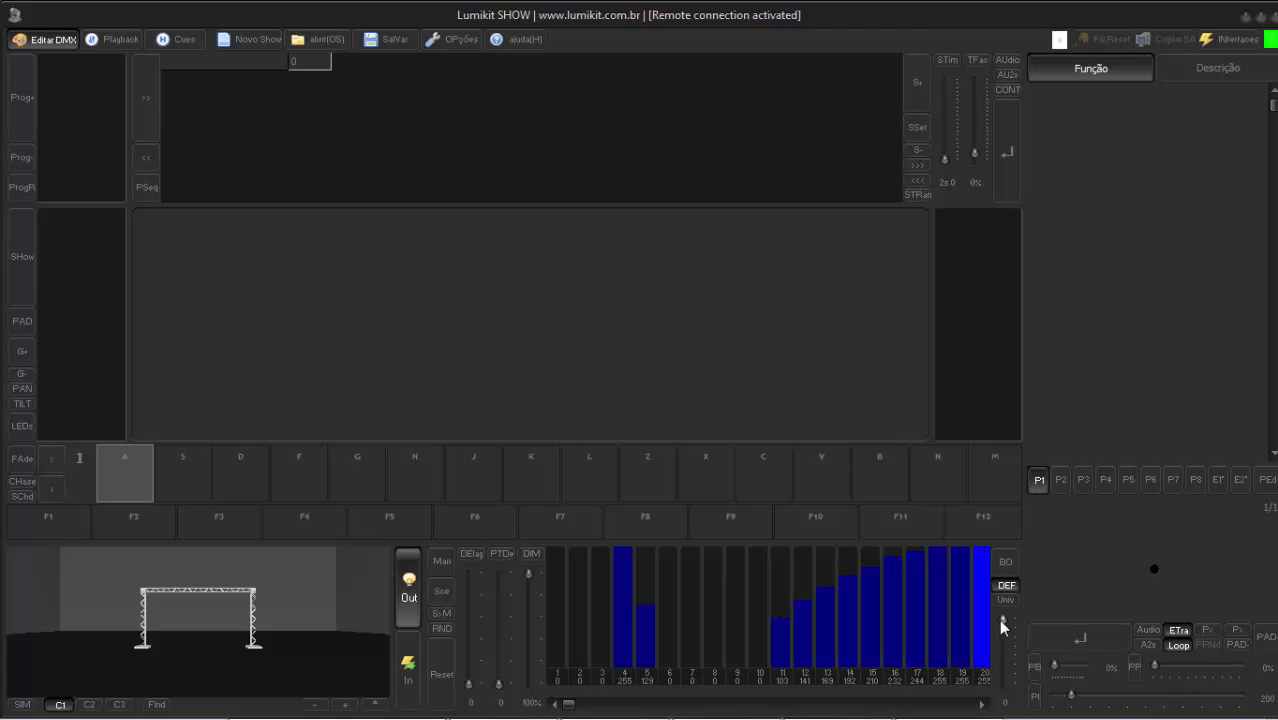
{"action": "left_click_drag", "start_coordinate": [998, 624], "coordinate": [999, 631]}
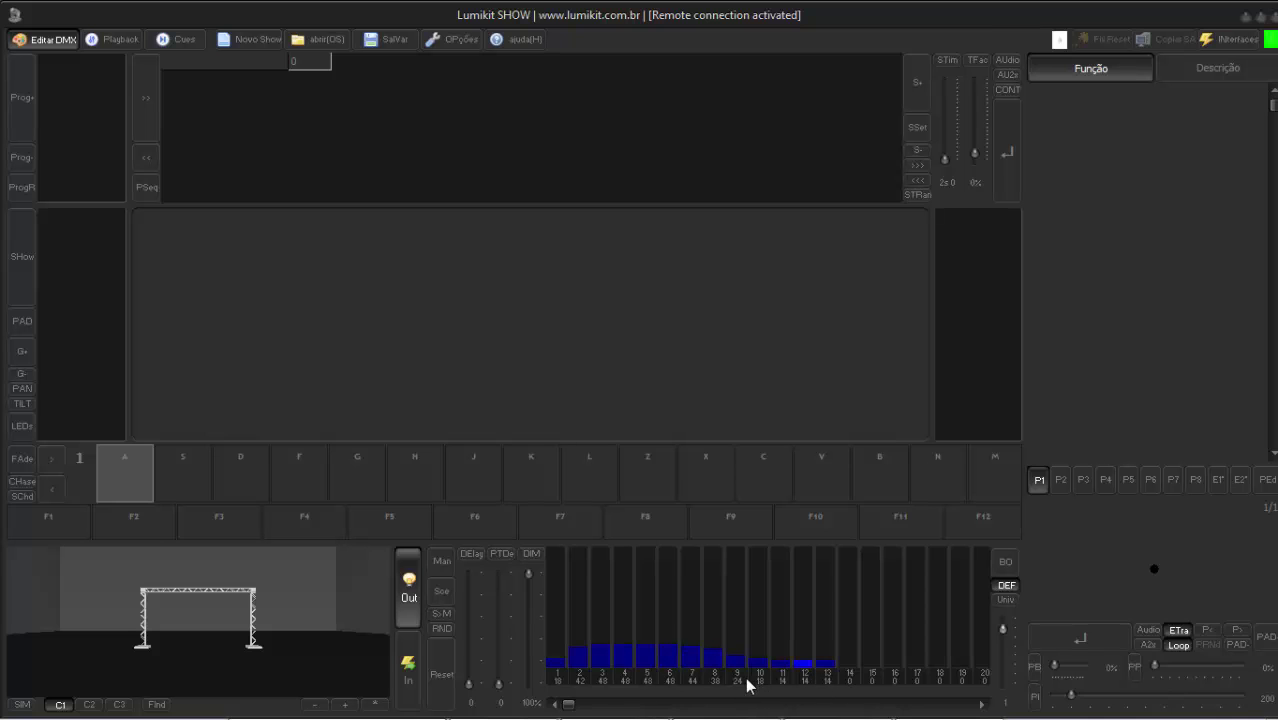
{"action": "key", "text": "alt+Tab"}
{"action": "key", "text": "alt+Tab"}
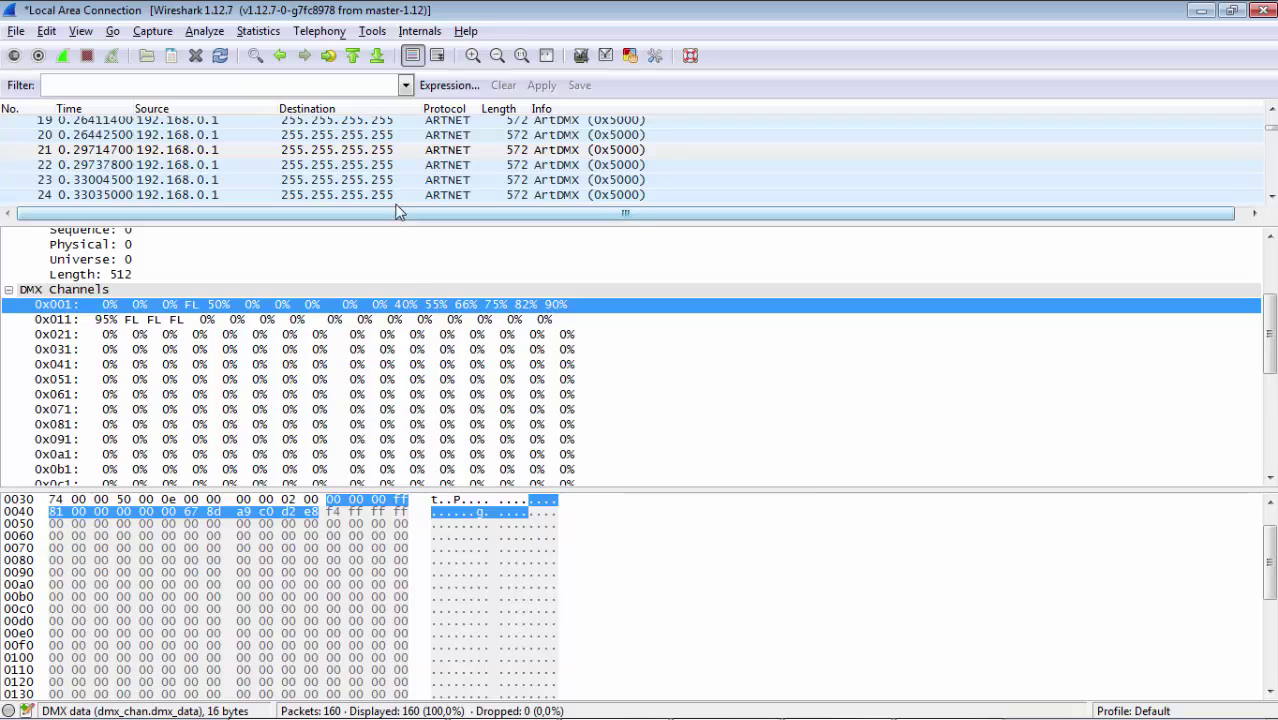
Step: Examine the bytes behind the Art-Net ID, Opcode and Universe fields of packet 22
{"action": "left_click", "coordinate": [390, 172]}
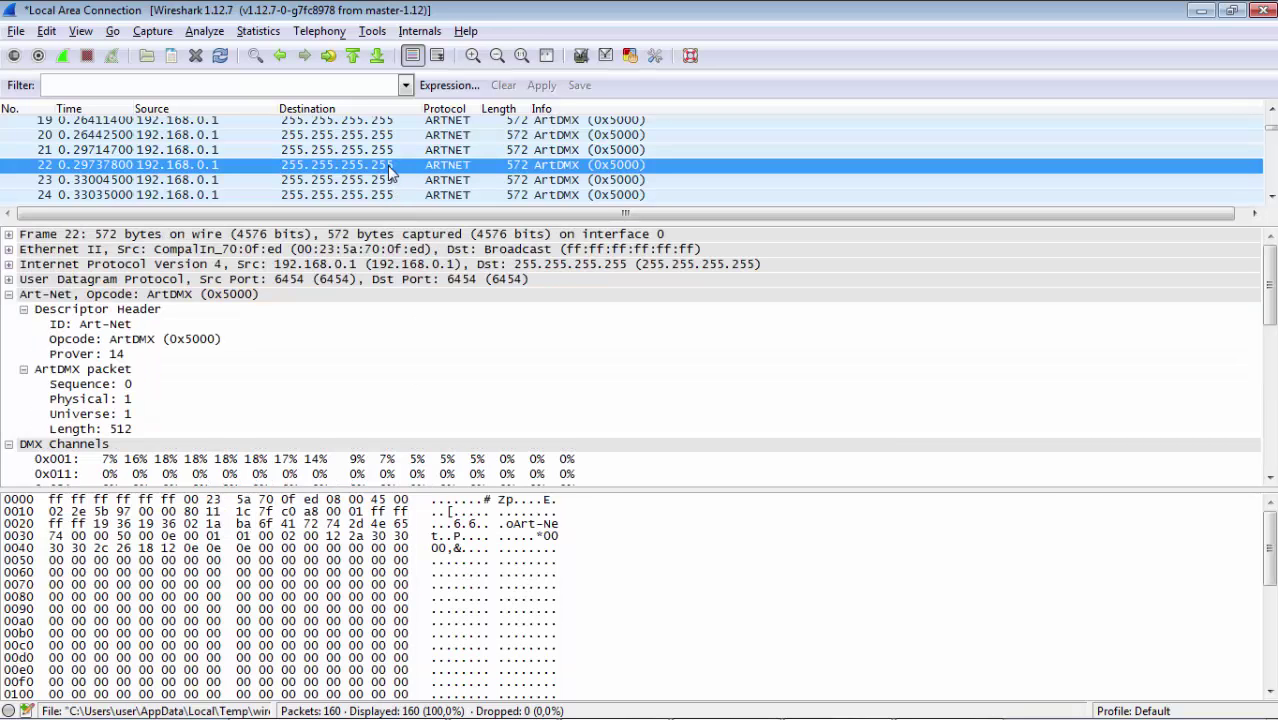
{"action": "left_click", "coordinate": [87, 326]}
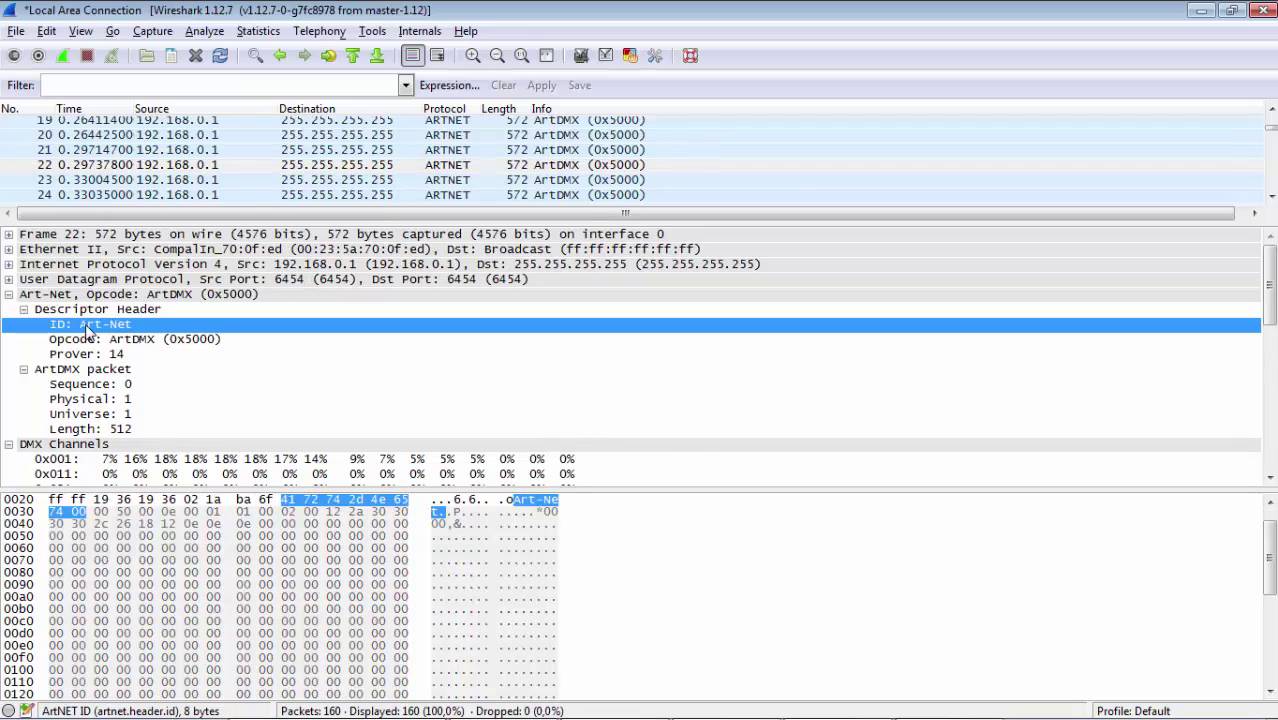
{"action": "left_click", "coordinate": [112, 341]}
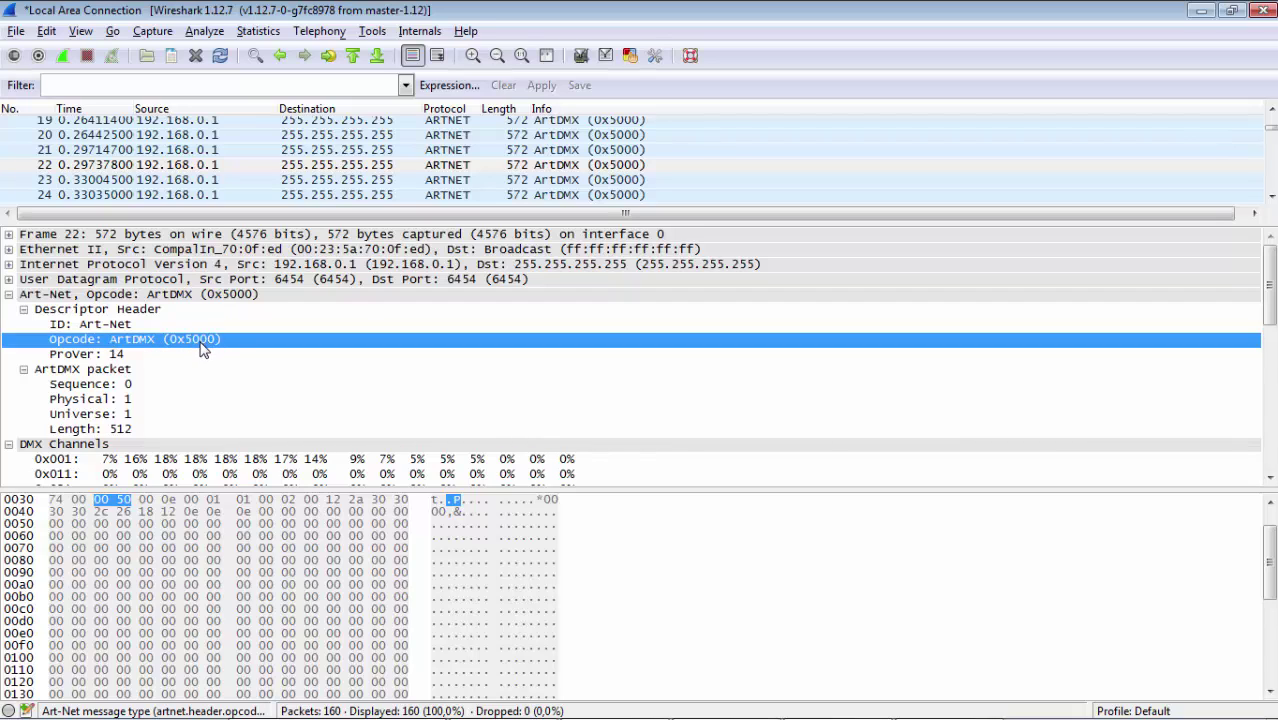
{"action": "left_click", "coordinate": [110, 416]}
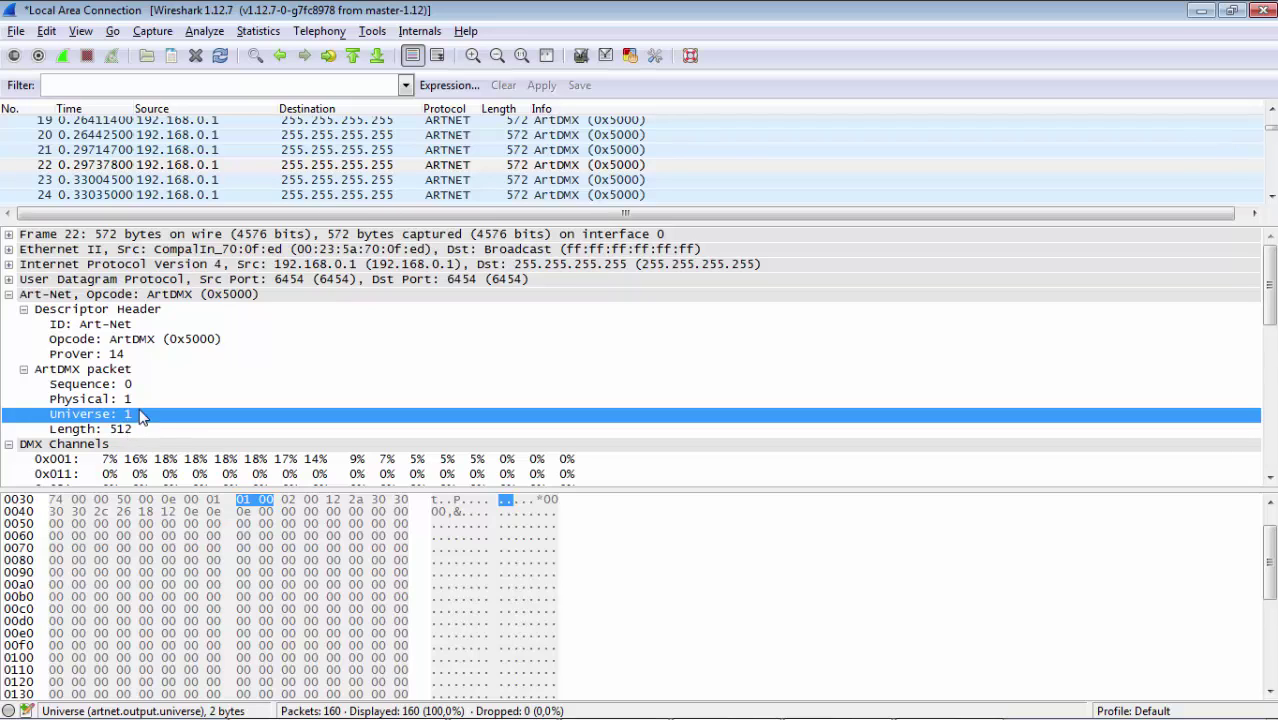
Step: Compare the first DMX channel row of packet 22 with the universe 1 faders in Lumikit SHOW, returning to Wireshark
{"action": "left_click", "coordinate": [73, 460]}
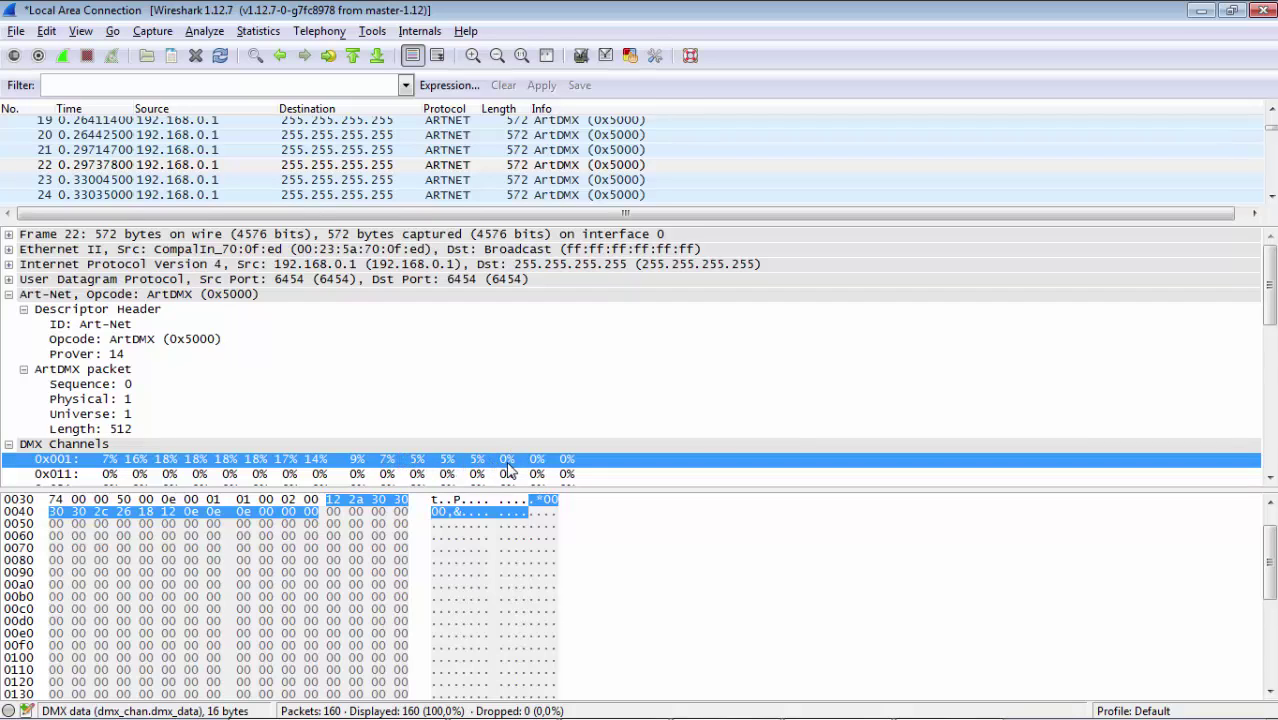
{"action": "key", "text": "alt+Tab"}
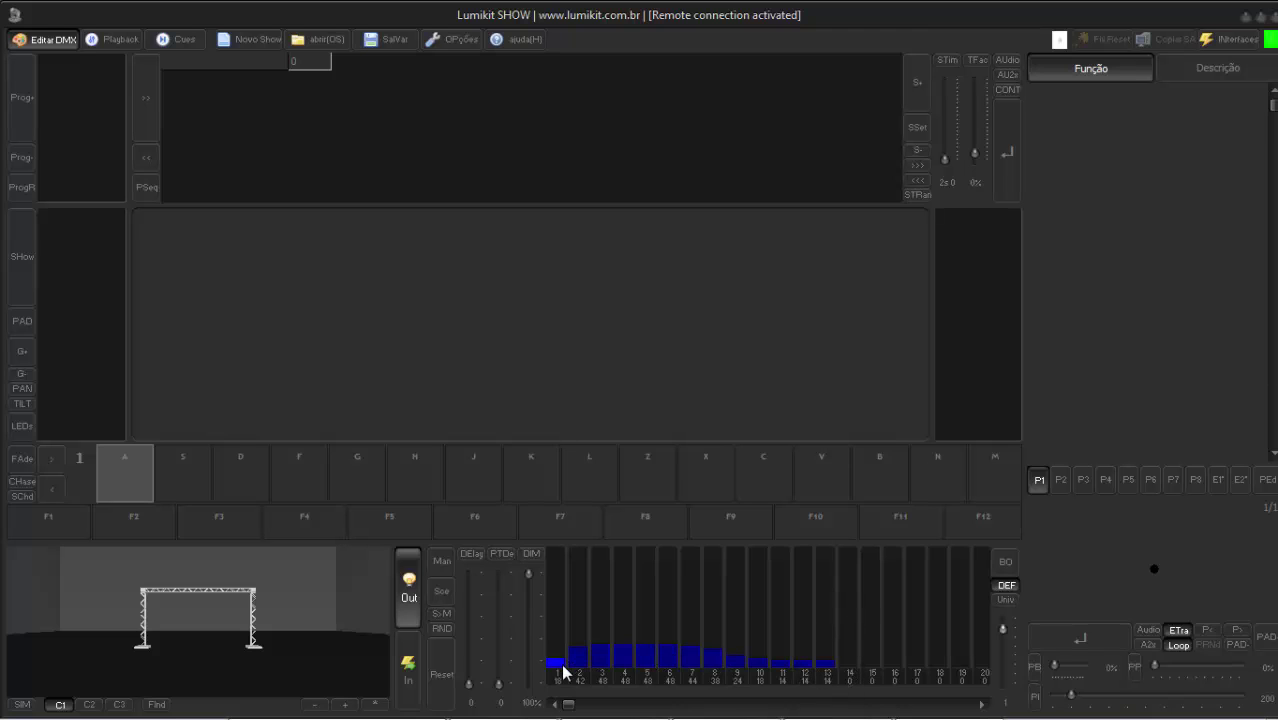
{"action": "key", "text": "alt+Tab"}
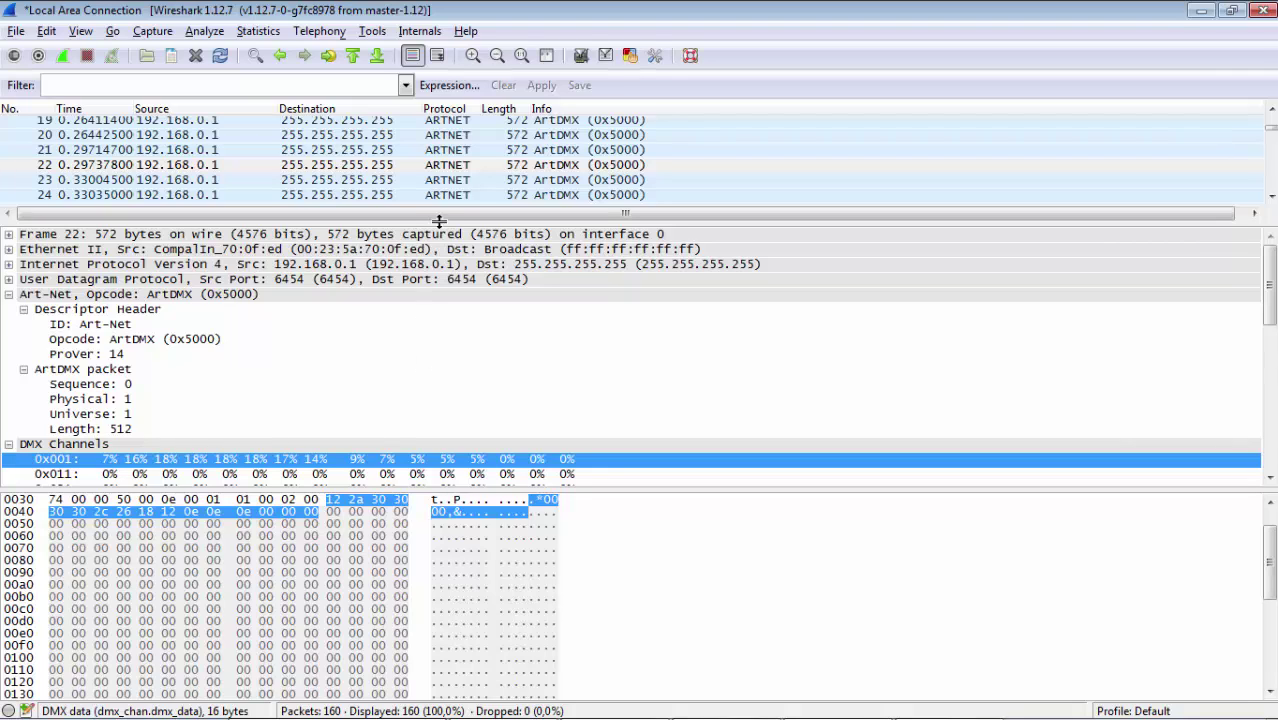
Step: Enlarge the packet list slightly and examine the ProVer, Physical, Universe and Length fields of packet 23
{"action": "left_click_drag", "start_coordinate": [432, 220], "coordinate": [440, 302]}
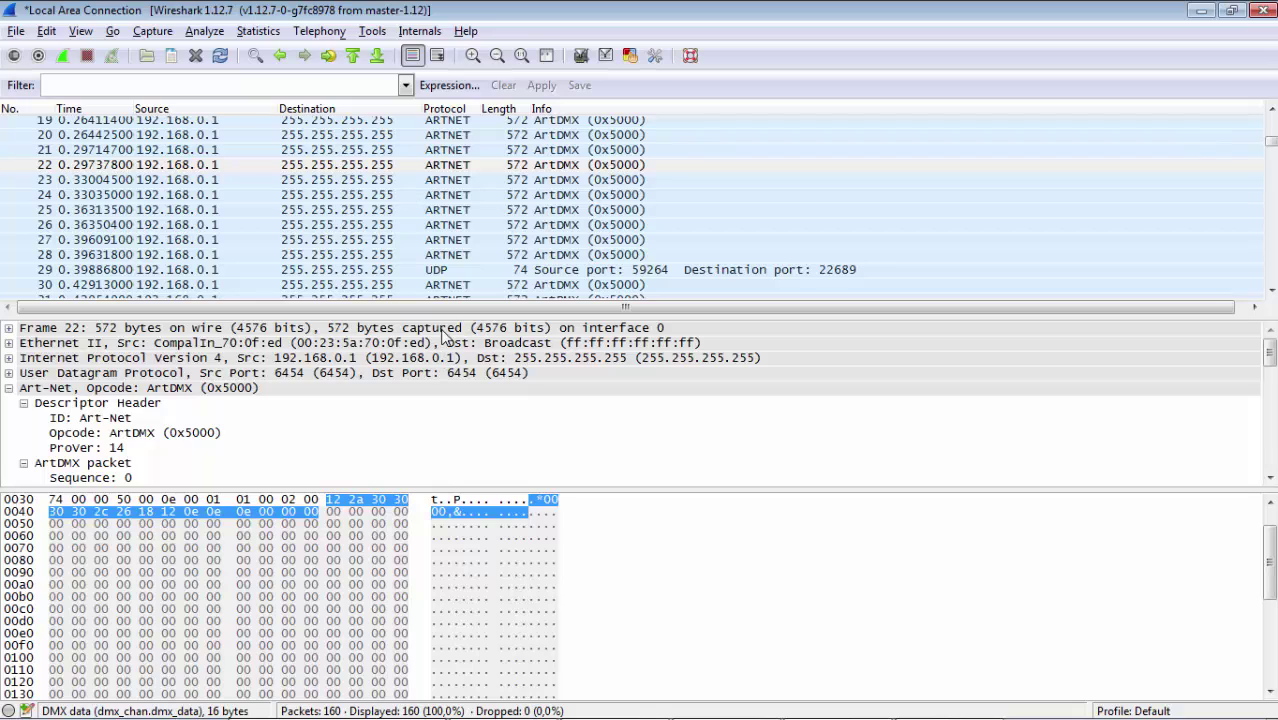
{"action": "left_click_drag", "start_coordinate": [440, 316], "coordinate": [440, 270]}
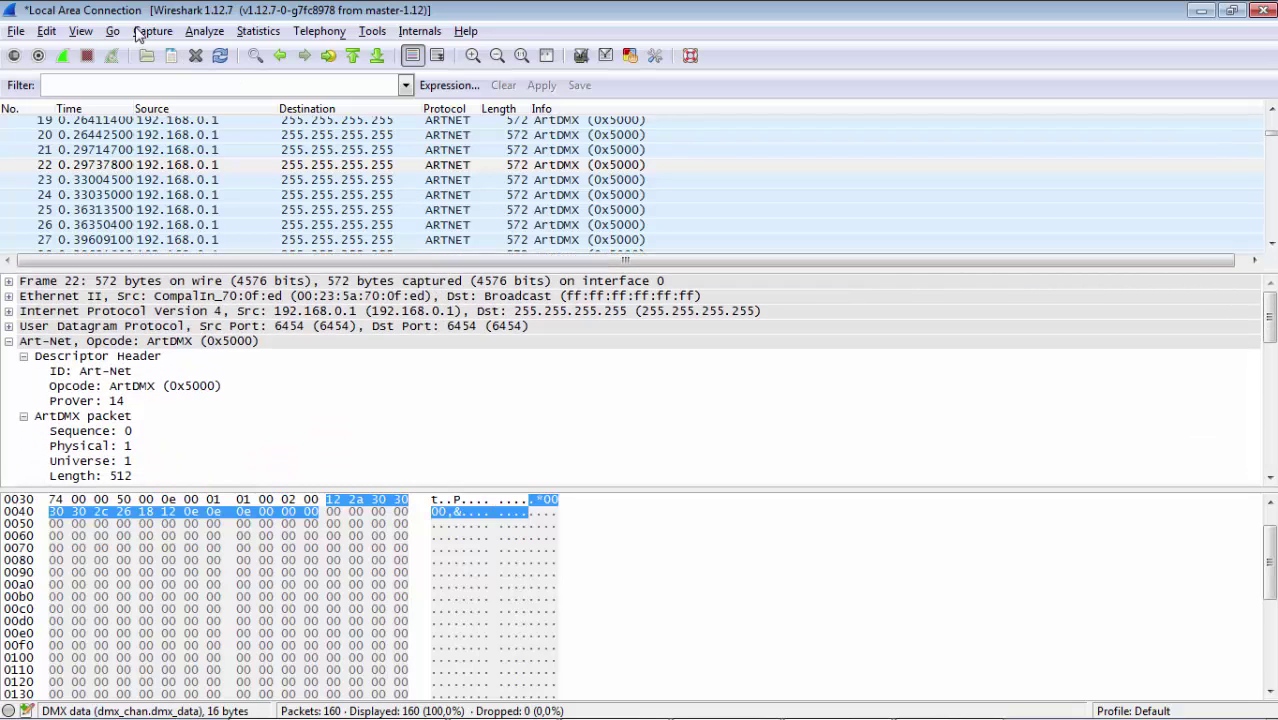
{"action": "left_click", "coordinate": [411, 181]}
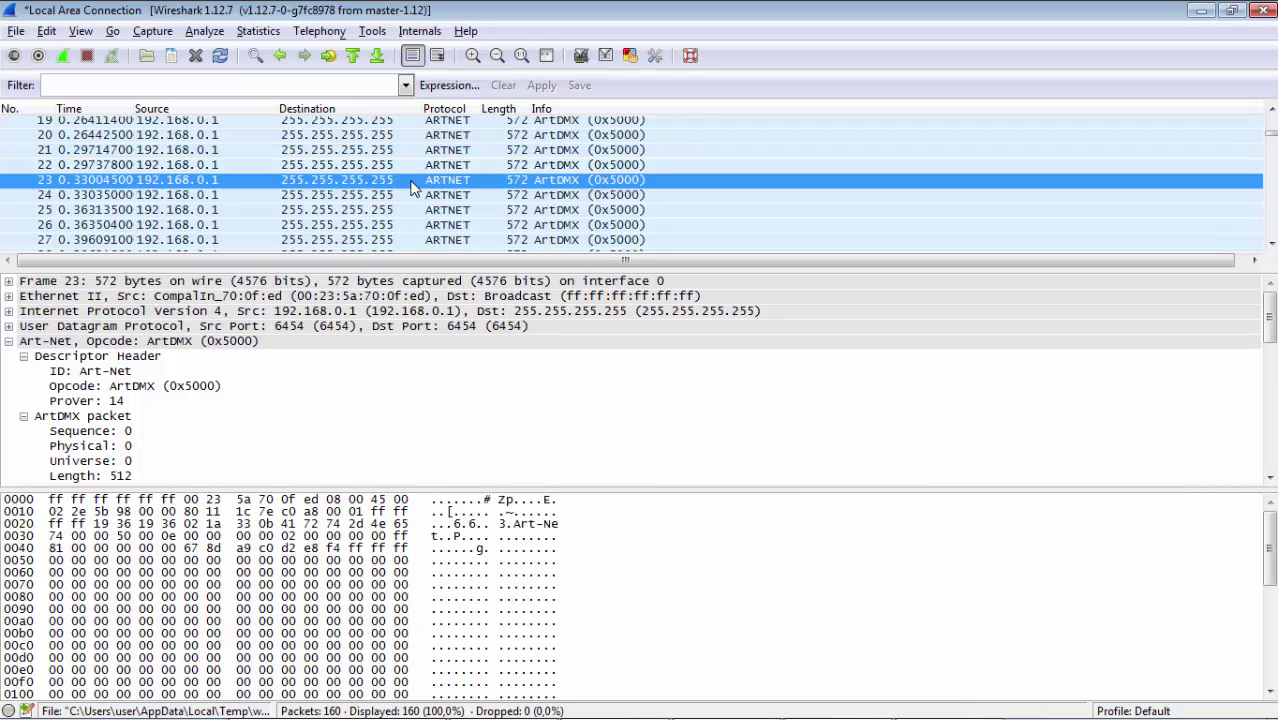
{"action": "left_click", "coordinate": [122, 415]}
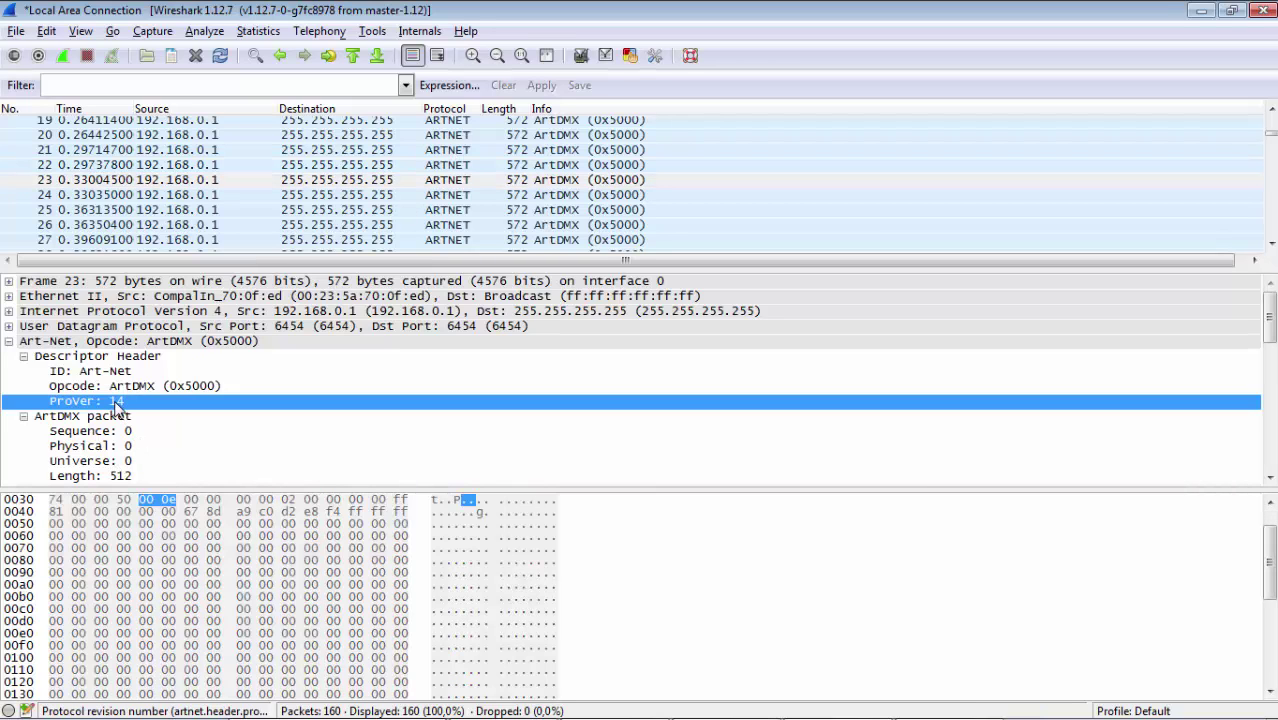
{"action": "left_click", "coordinate": [129, 446]}
{"action": "left_click", "coordinate": [130, 462]}
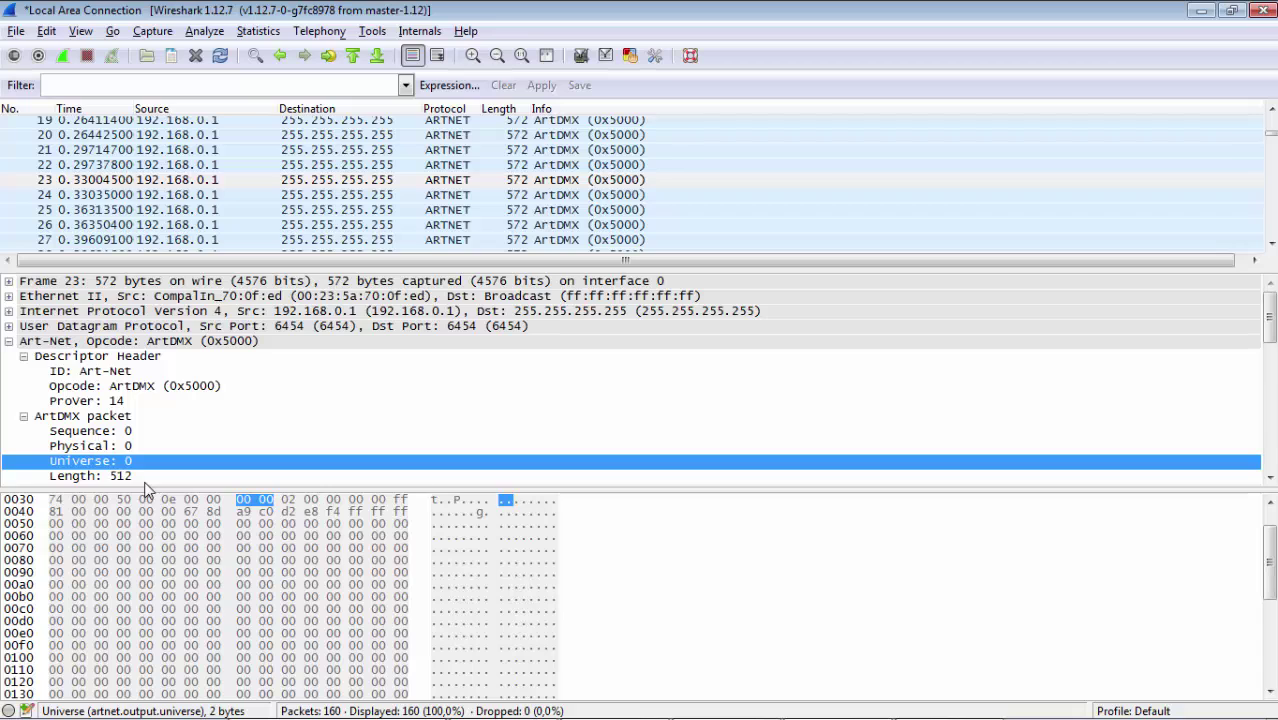
{"action": "left_click", "coordinate": [145, 477]}
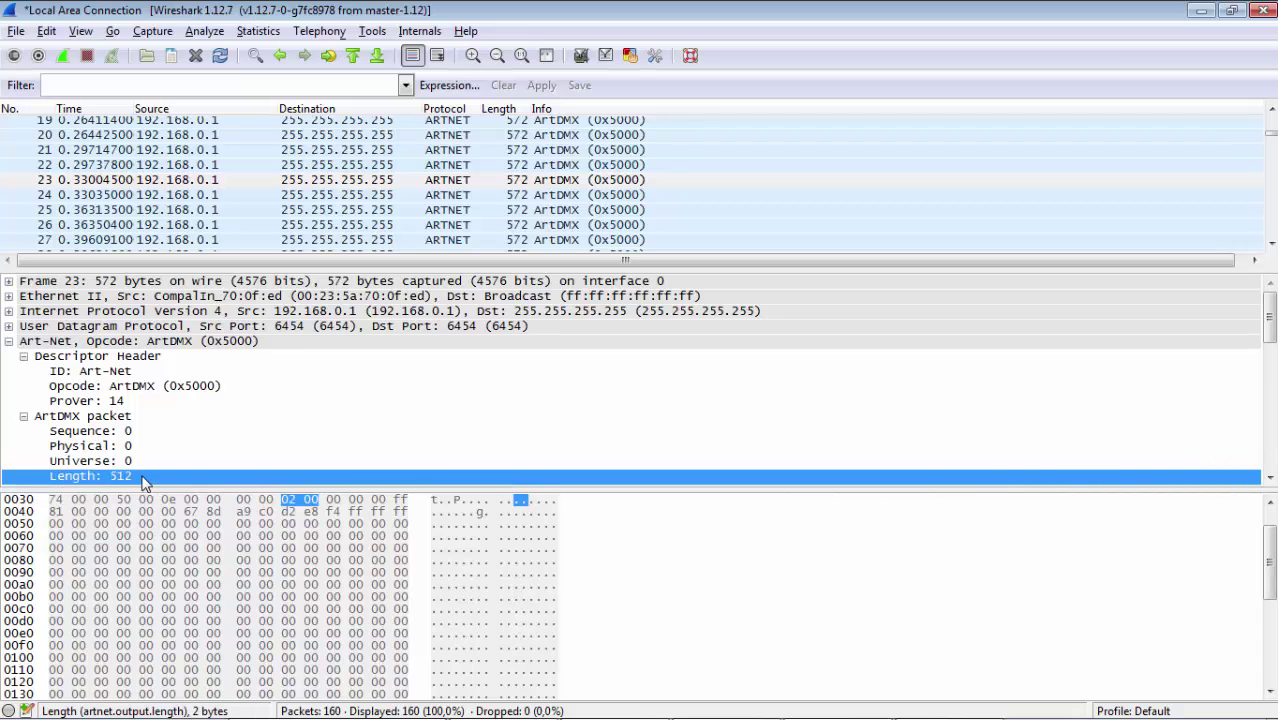